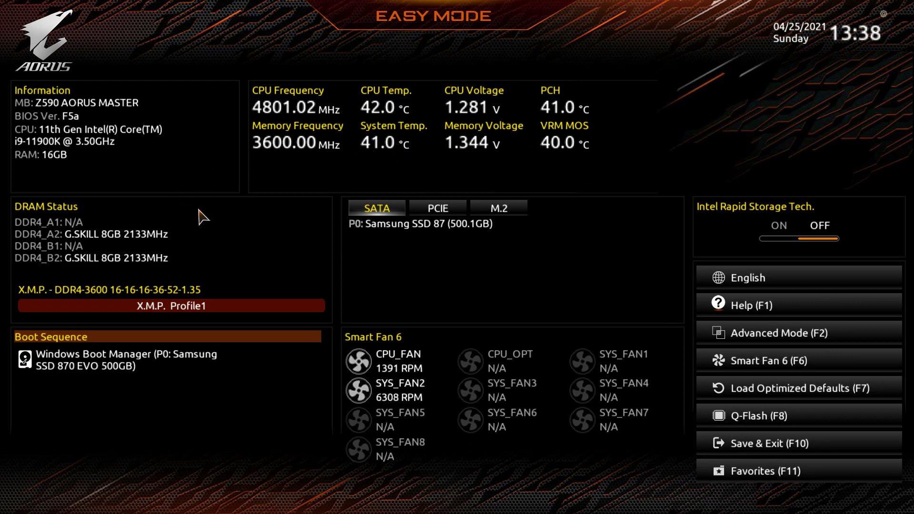
# Disable X.M.P. for the memory, and switch it back to Profile1
pyautogui.click(151, 306)
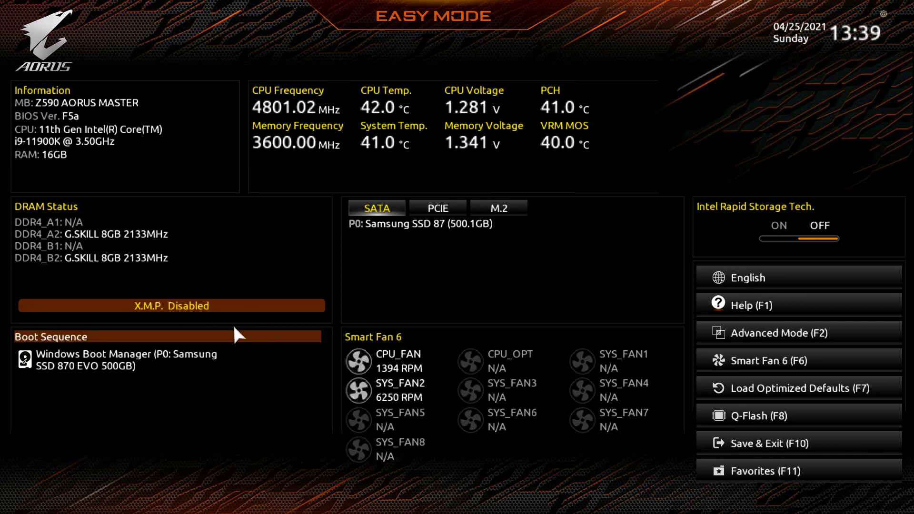
pyautogui.click(177, 305)
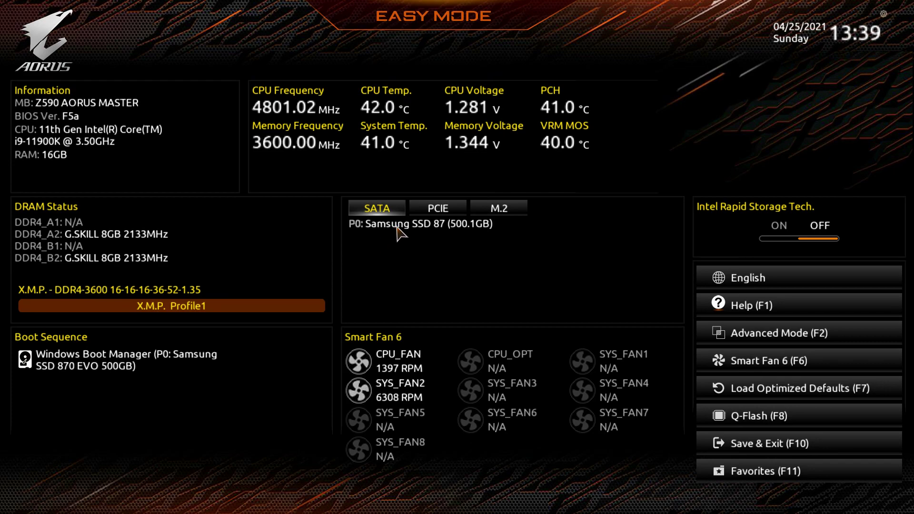
# Check the devices detected on the PCIE, M.2 and SATA connections
pyautogui.click(421, 212)
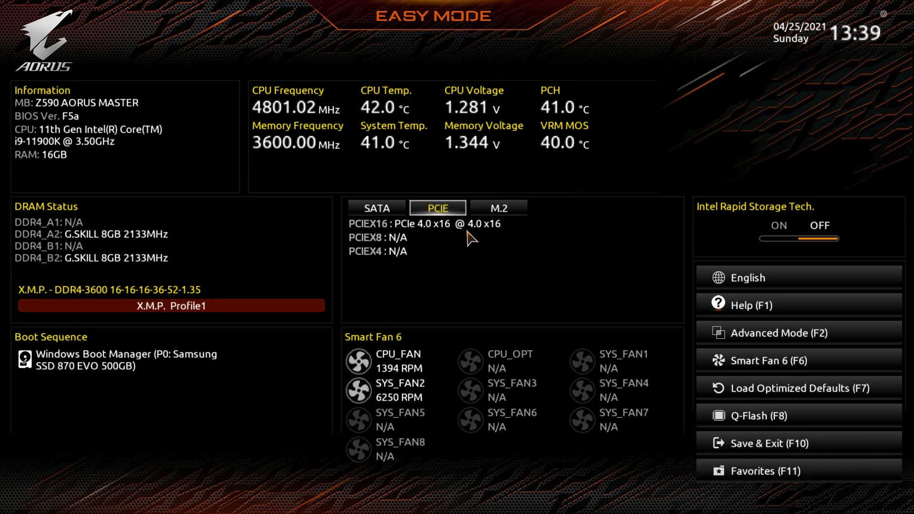
pyautogui.click(493, 214)
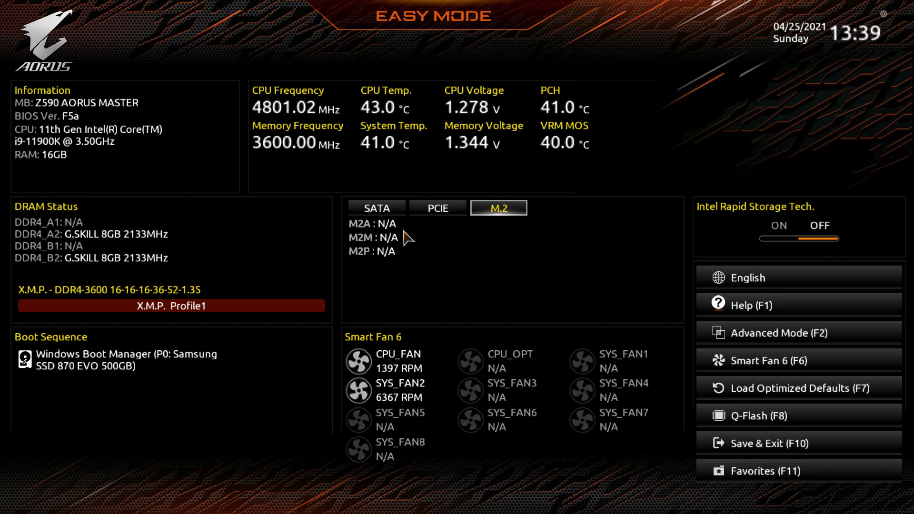
pyautogui.click(367, 208)
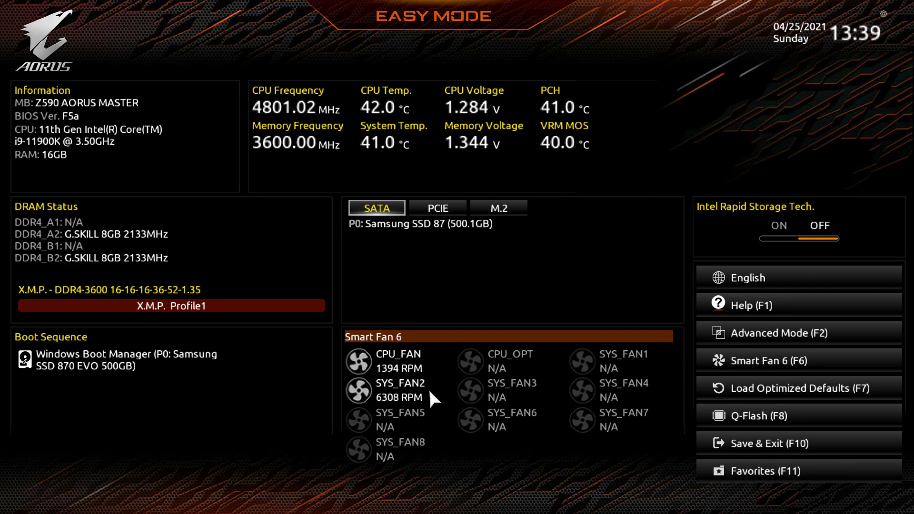
# Examine the Smart Fan 6 settings and the available CPU_FAN speed control modes, and return to Easy Mode
pyautogui.click(385, 340)
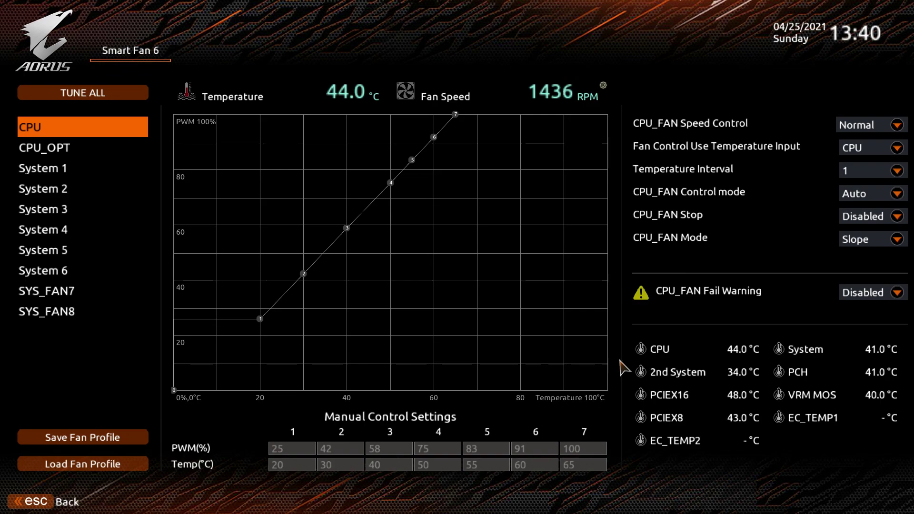
pyautogui.click(899, 125)
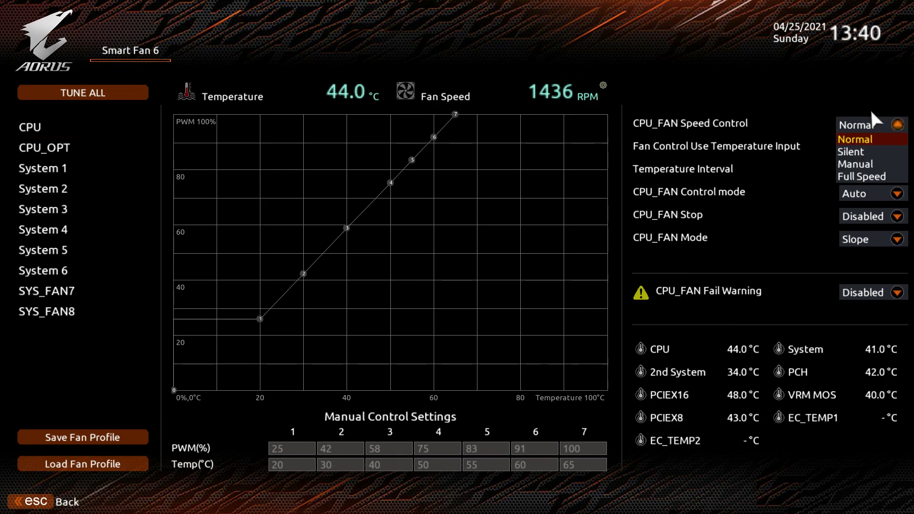
pyautogui.click(855, 108)
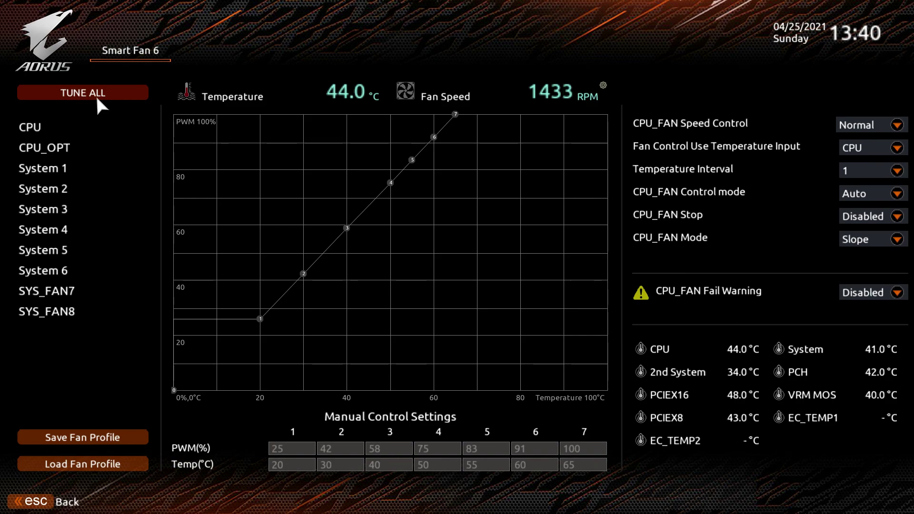
pyautogui.press('Escape')
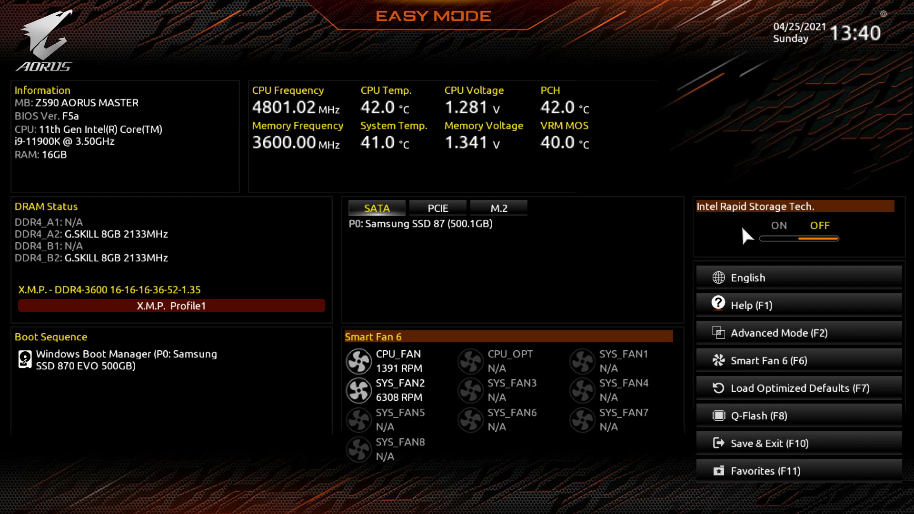
# Read the General Help list of keyboard functions and close it
pyautogui.click(791, 302)
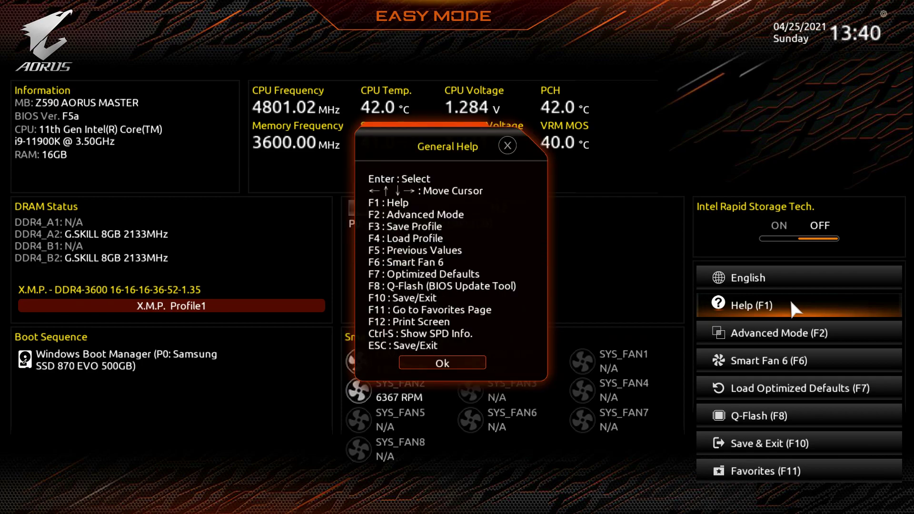
pyautogui.click(502, 145)
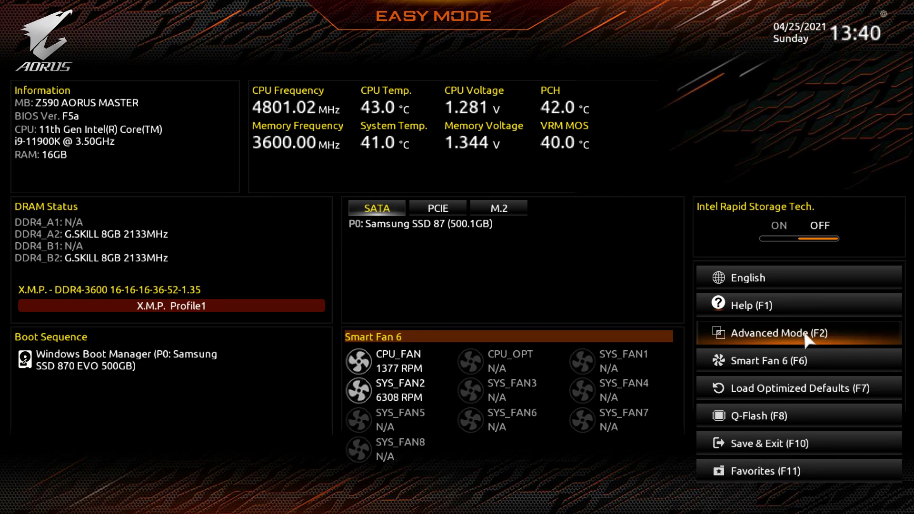
# Switch between Advanced Mode and Easy Mode, ending in Easy Mode
pyautogui.click(804, 330)
pyautogui.press('F2')
pyautogui.press('F2')
pyautogui.press('F2')
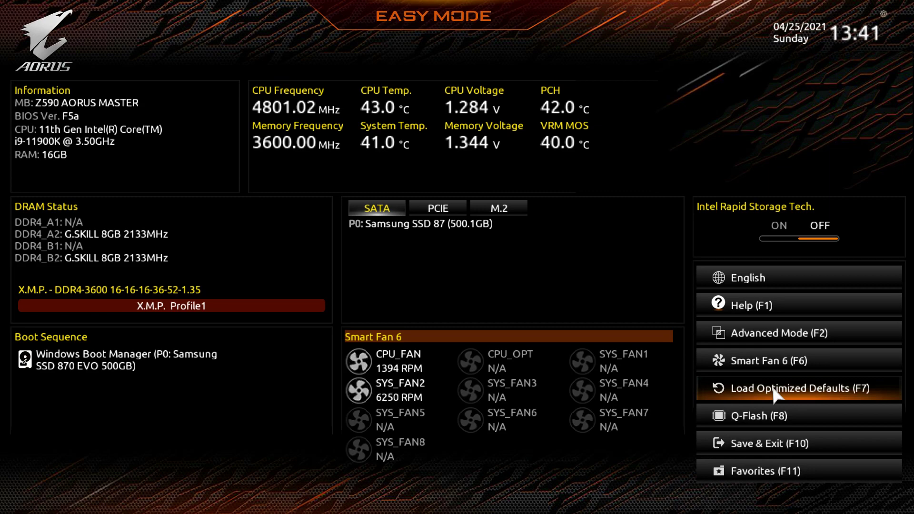
# View the Q-Flash utility's options for updating or saving the BIOS, and return to Easy Mode
pyautogui.click(776, 417)
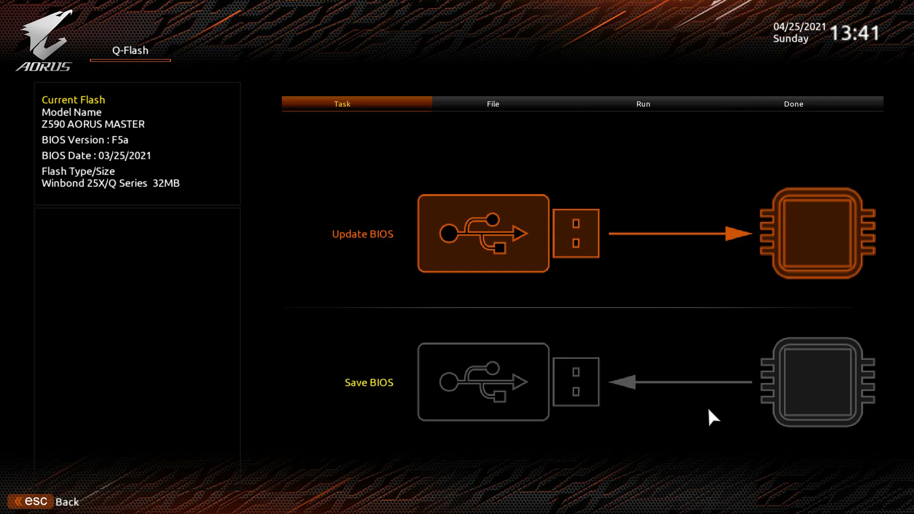
pyautogui.press('Escape')
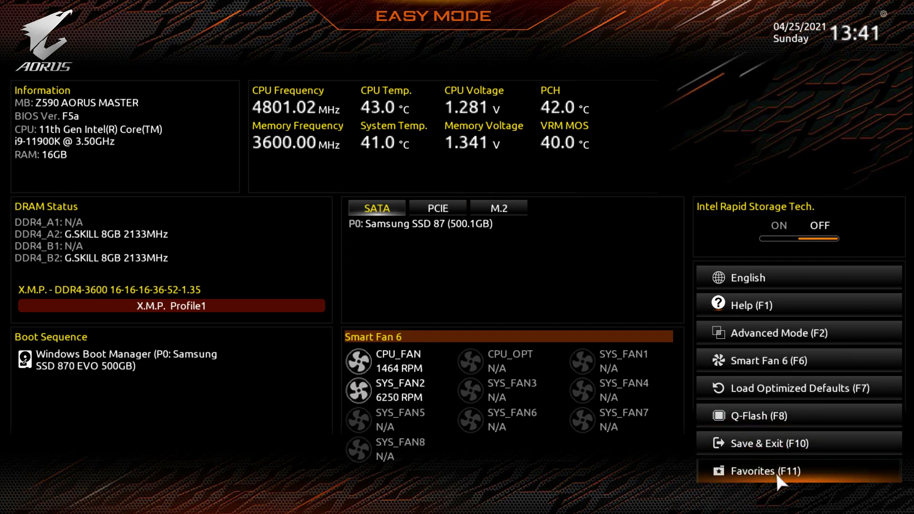
# Enter Advanced Mode and set the CPU Clock Ratio to 50
pyautogui.click(758, 341)
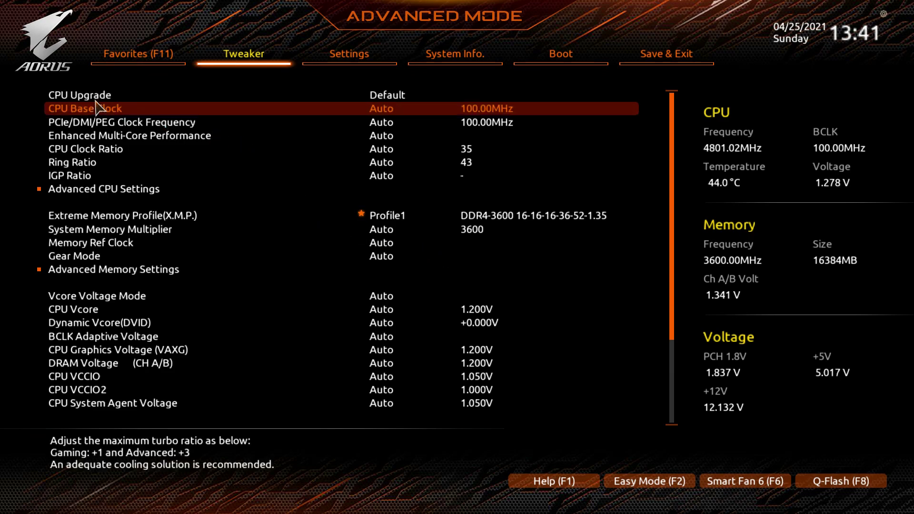
pyautogui.press('Down')
pyautogui.press('Down')
pyautogui.press('Down')
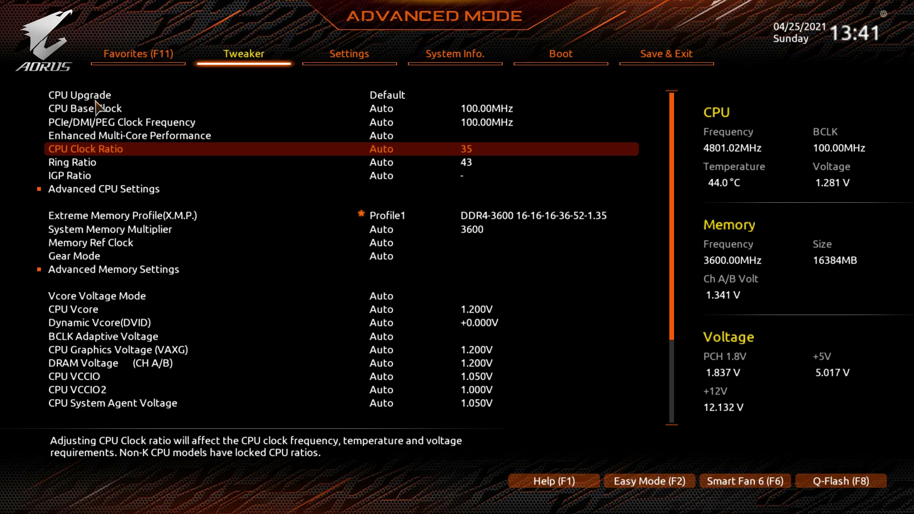
pyautogui.press('Return')
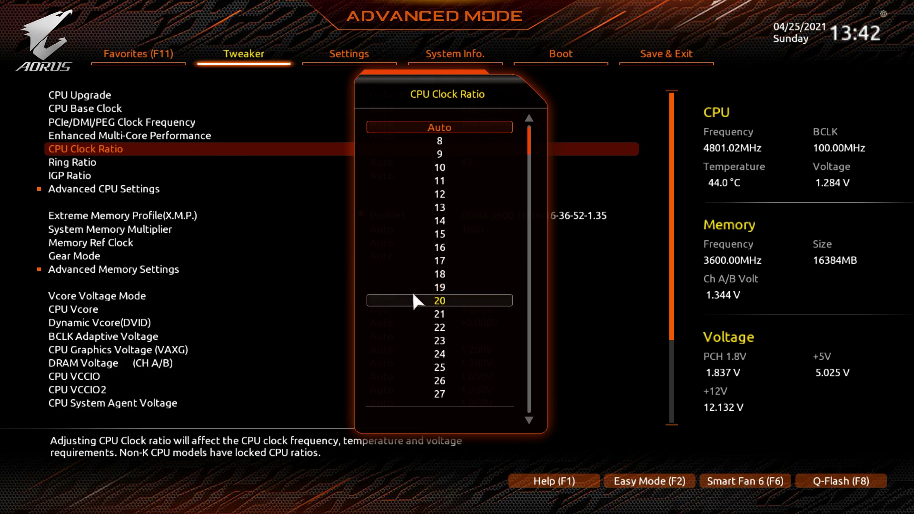
pyautogui.press('Down')
pyautogui.press('Down')
pyautogui.press('Down')
pyautogui.press('Down')
pyautogui.press('Down')
pyautogui.press('Down')
pyautogui.press('Down')
pyautogui.press('Down')
pyautogui.press('Down')
pyautogui.press('Down')
pyautogui.press('Down')
pyautogui.press('Down')
pyautogui.press('Down')
pyautogui.press('Down')
pyautogui.press('Down')
pyautogui.press('Down')
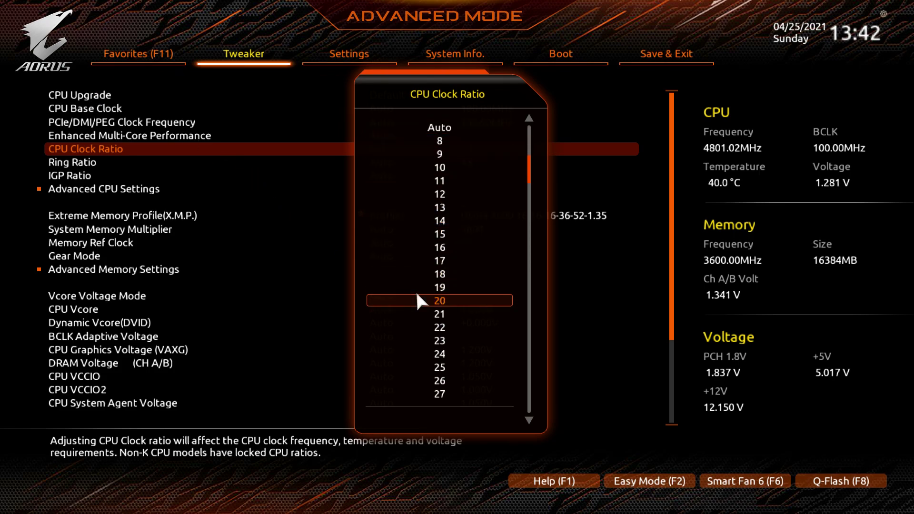
pyautogui.press('Down')
pyautogui.press('Down')
pyautogui.press('Down')
pyautogui.press('Down')
pyautogui.press('Down')
pyautogui.press('Down')
pyautogui.press('Down')
pyautogui.press('Down')
pyautogui.press('Down')
pyautogui.press('Down')
pyautogui.press('Down')
pyautogui.press('Down')
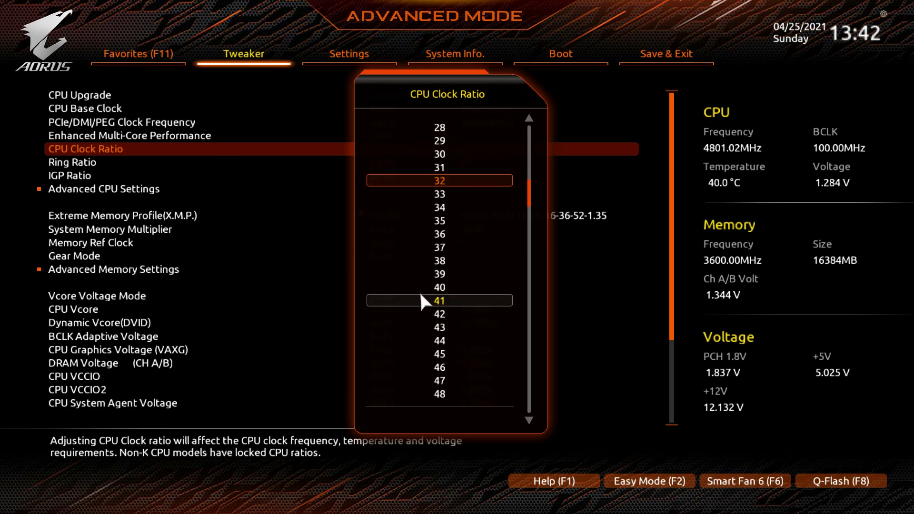
pyautogui.press('Down')
pyautogui.press('Down')
pyautogui.press('Down')
pyautogui.press('Down')
pyautogui.press('Down')
pyautogui.press('Down')
pyautogui.press('Down')
pyautogui.press('Down')
pyautogui.press('Down')
pyautogui.press('Down')
pyautogui.press('Down')
pyautogui.press('Down')
pyautogui.press('Down')
pyautogui.press('Down')
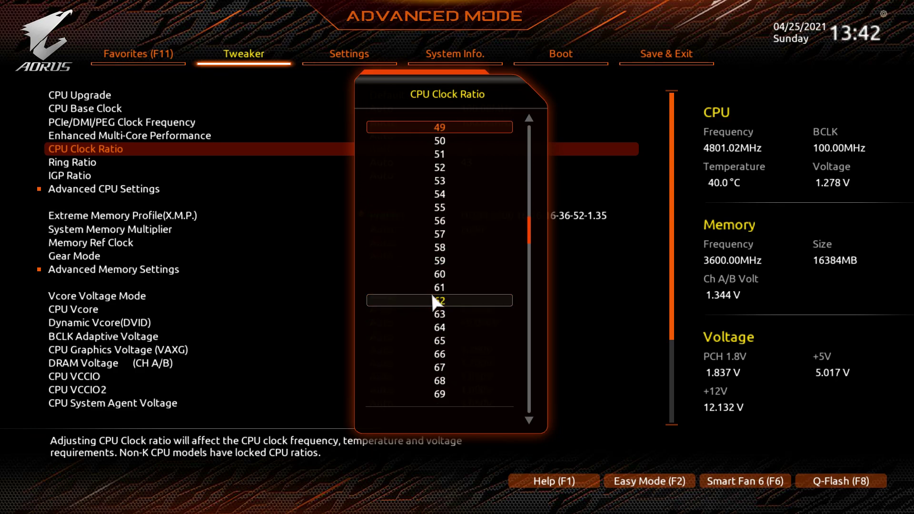
pyautogui.click(443, 142)
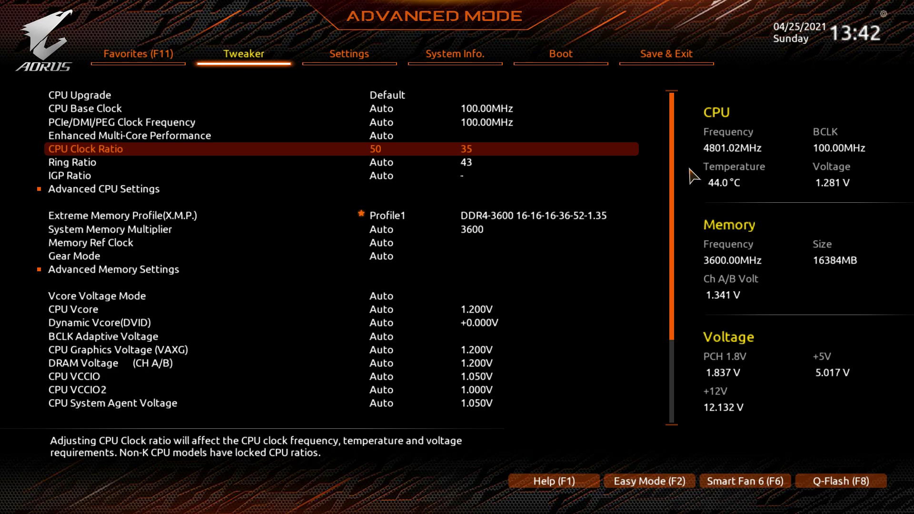
# Open the Advanced CPU Settings and set Active Turbo Ratios to Manual
pyautogui.press('Down')
pyautogui.press('Down')
pyautogui.press('Down')
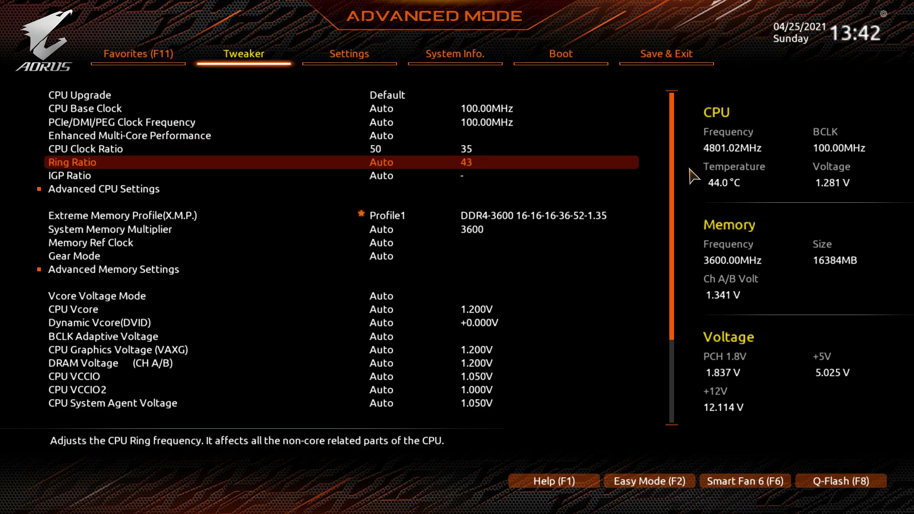
pyautogui.press('Return')
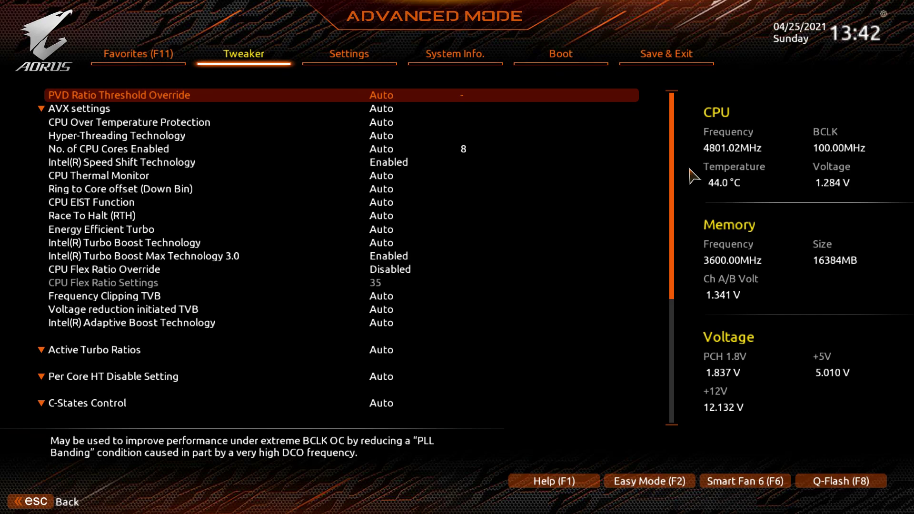
pyautogui.press('Down')
pyautogui.press('Down')
pyautogui.press('Down')
pyautogui.press('Down')
pyautogui.press('Down')
pyautogui.press('Down')
pyautogui.press('Down')
pyautogui.press('Down')
pyautogui.press('Down')
pyautogui.press('Down')
pyautogui.press('Down')
pyautogui.press('Down')
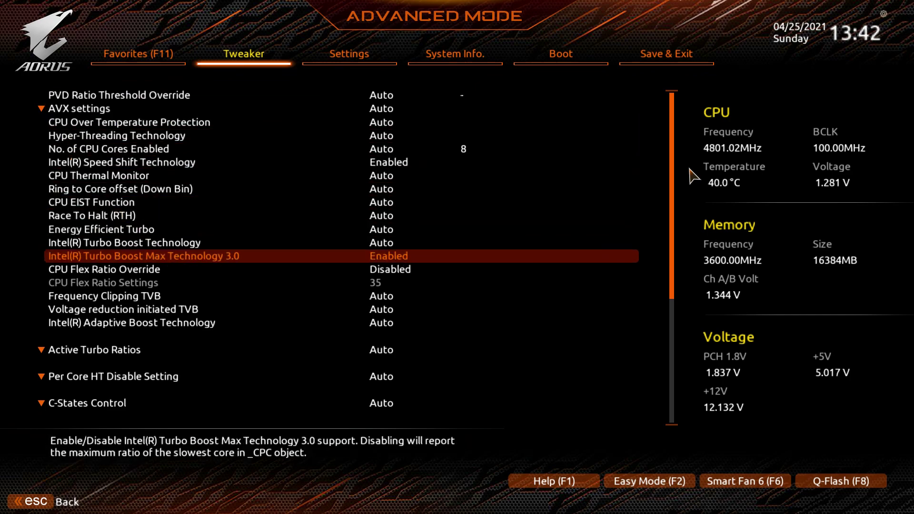
pyautogui.press('Down')
pyautogui.press('Down')
pyautogui.press('Down')
pyautogui.press('Down')
pyautogui.press('Down')
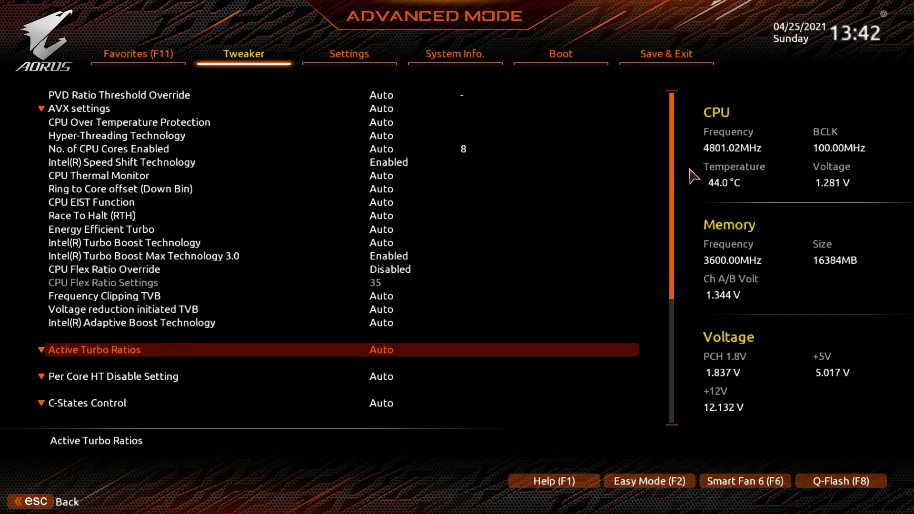
pyautogui.press('Return')
pyautogui.press('Down')
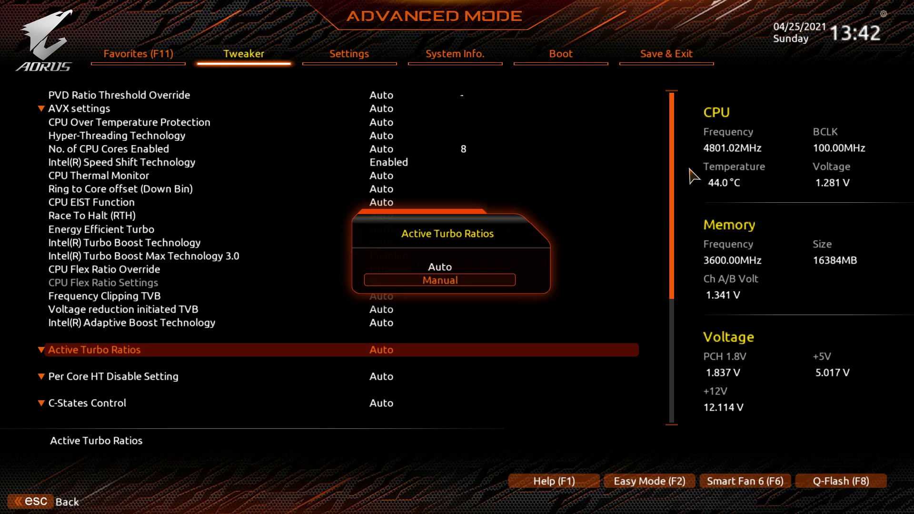
pyautogui.press('Up')
pyautogui.press('Down')
pyautogui.press('Return')
# Examine the turbo ratio entries for 1 to 8 active cores, and leave the Advanced CPU Settings
pyautogui.press('Down')
pyautogui.press('Down')
pyautogui.press('Down')
pyautogui.press('Down')
pyautogui.press('Down')
pyautogui.press('Down')
pyautogui.press('Down')
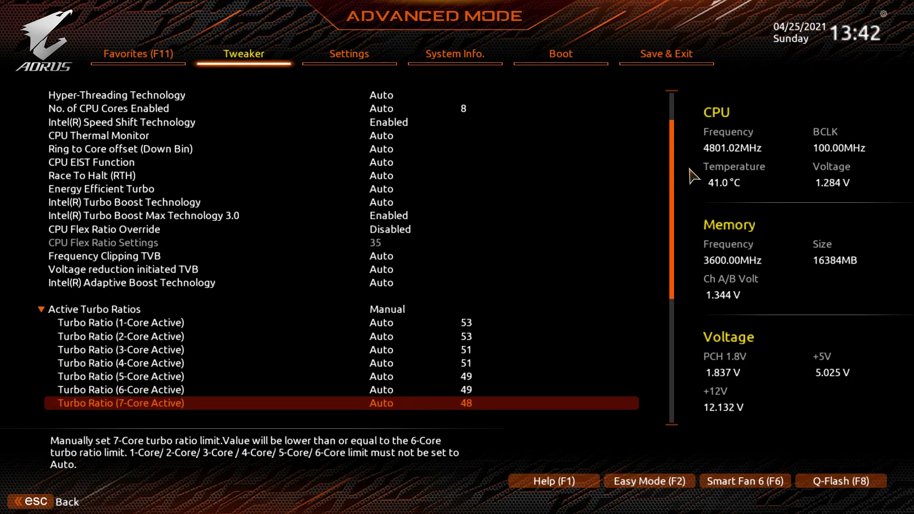
pyautogui.press('Down')
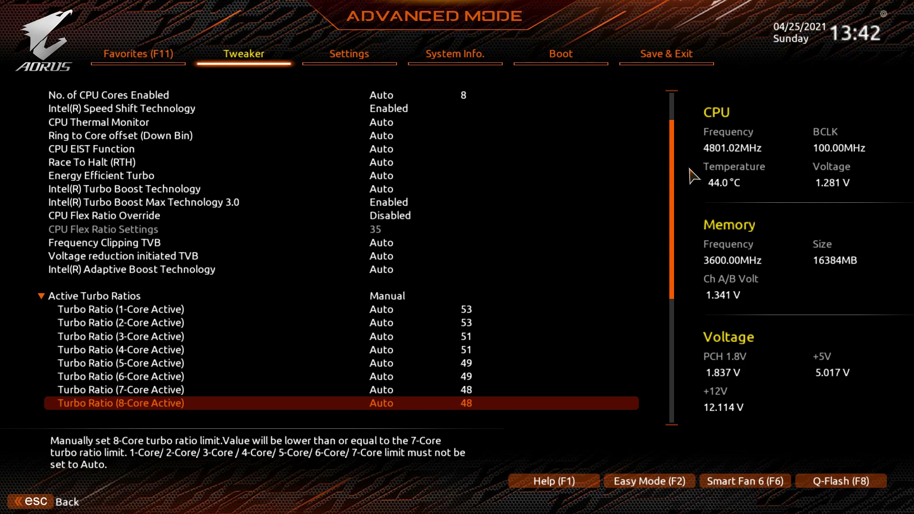
pyautogui.press('Down')
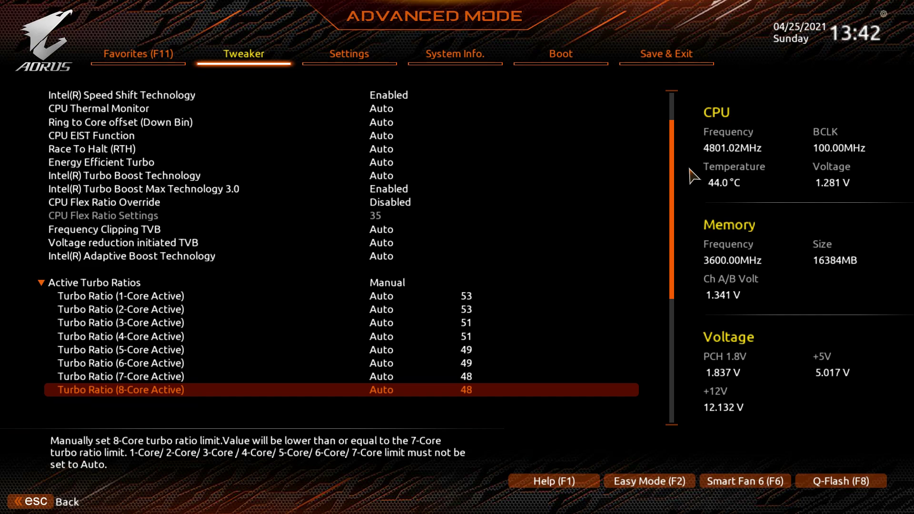
pyautogui.press('Up')
pyautogui.press('Up')
pyautogui.press('Up')
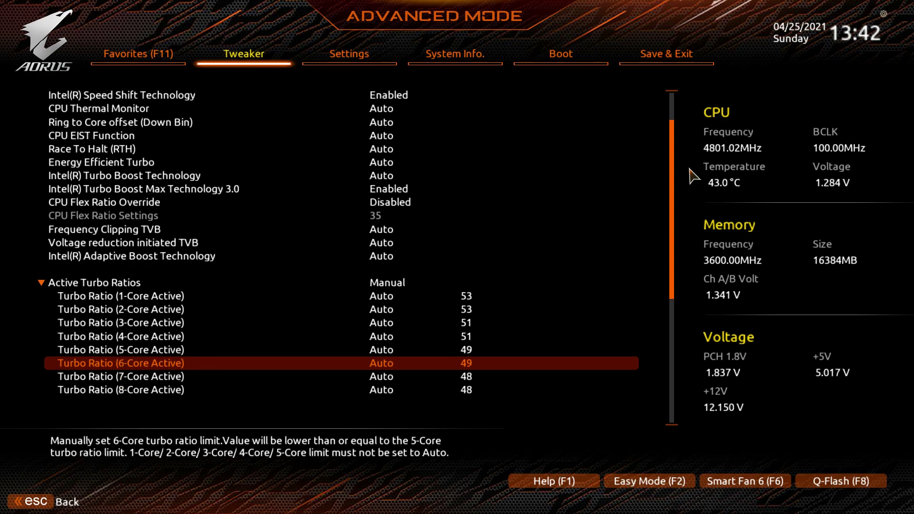
pyautogui.press('Down')
pyautogui.press('Down')
pyautogui.press('Down')
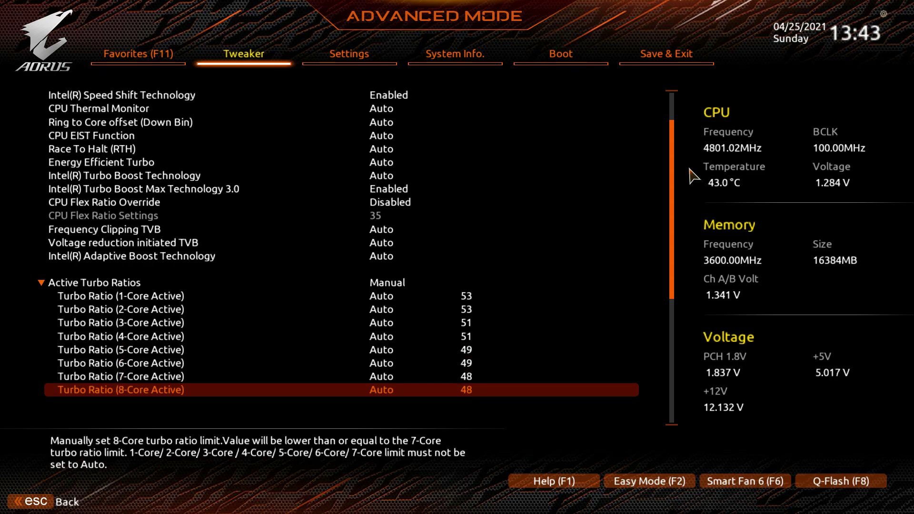
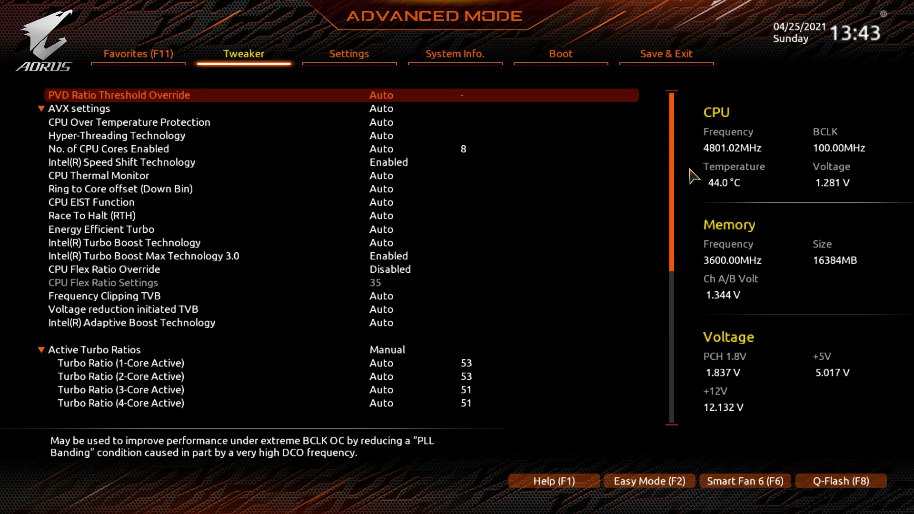
pyautogui.press('Escape')
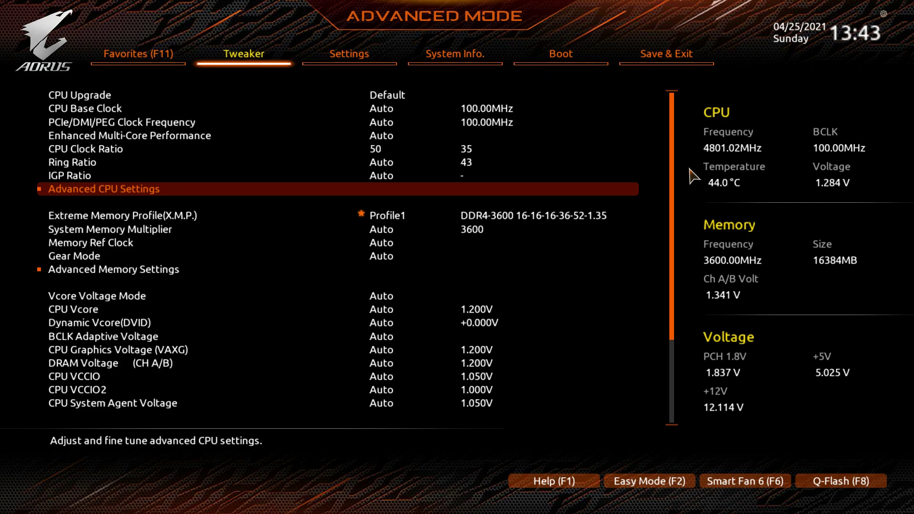
# In the Advanced CPU Settings, set Per Core HT Disable Setting to Manual
pyautogui.press('Return')
pyautogui.press('Down')
pyautogui.press('Down')
pyautogui.press('Down')
pyautogui.press('Down')
pyautogui.press('Down')
pyautogui.press('Down')
pyautogui.press('Down')
pyautogui.press('Down')
pyautogui.press('Down')
pyautogui.press('Down')
pyautogui.press('Down')
pyautogui.press('Down')
pyautogui.press('Down')
pyautogui.press('Down')
pyautogui.press('Down')
pyautogui.press('Down')
pyautogui.press('Down')
pyautogui.press('Down')
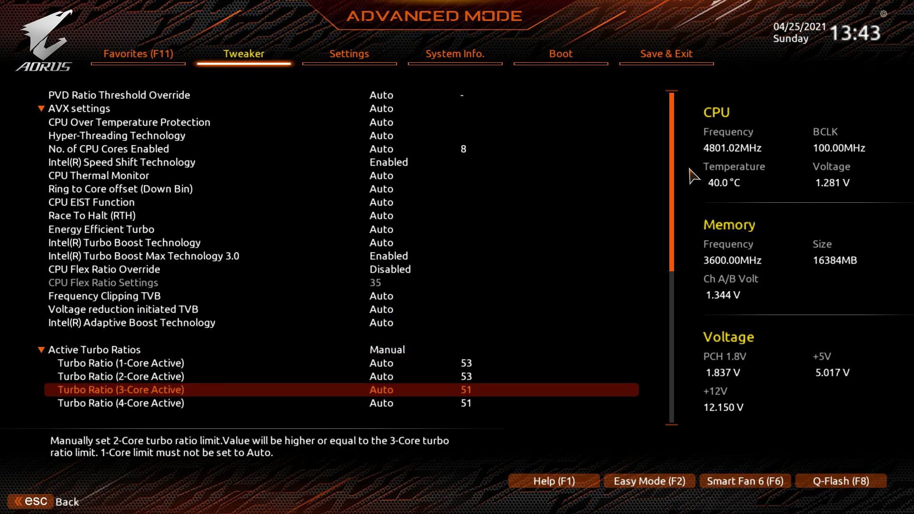
pyautogui.press('Down')
pyautogui.press('Down')
pyautogui.press('Down')
pyautogui.press('Down')
pyautogui.press('Down')
pyautogui.press('Down')
pyautogui.press('Down')
pyautogui.press('Down')
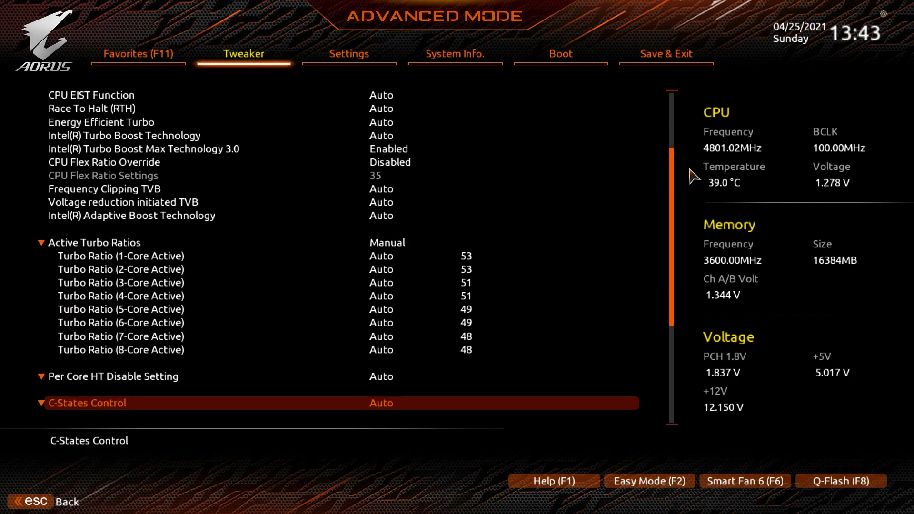
pyautogui.press('Up')
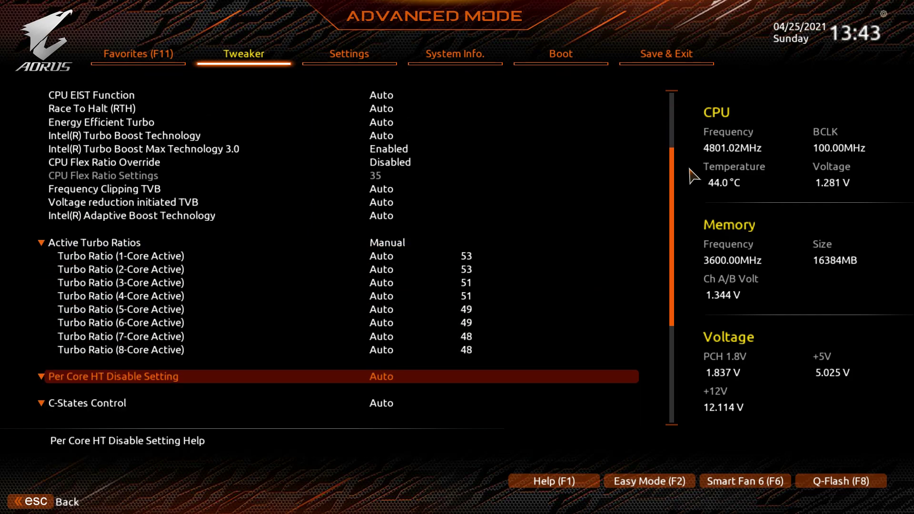
pyautogui.press('Return')
pyautogui.press('Down')
pyautogui.press('Return')
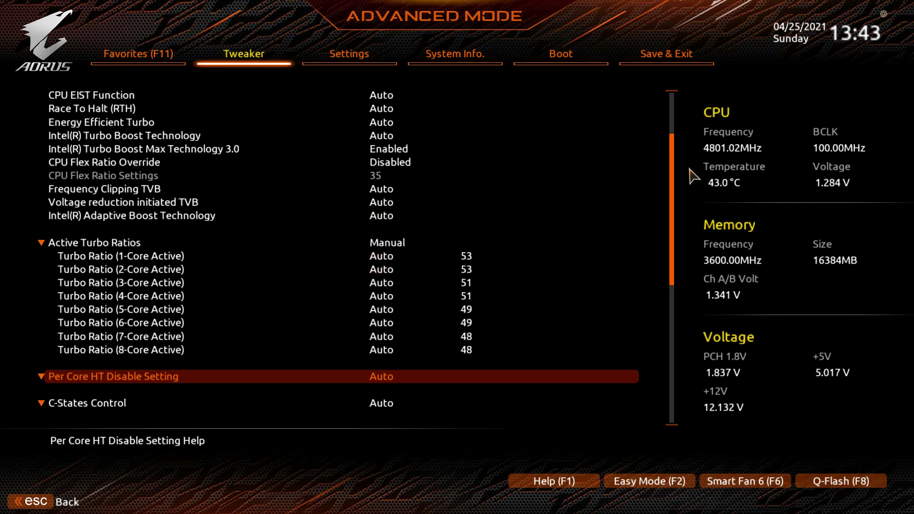
# Examine the HT Disable entries for cores 1 to 8
pyautogui.press('Down')
pyautogui.press('Down')
pyautogui.press('Down')
pyautogui.press('Down')
pyautogui.press('Down')
pyautogui.press('Down')
pyautogui.press('Down')
pyautogui.press('Down')
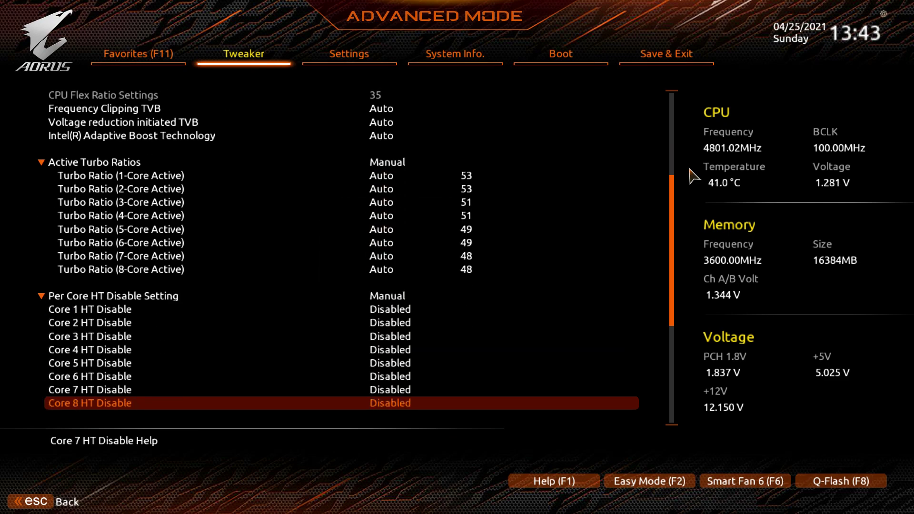
pyautogui.press('Up')
pyautogui.press('Up')
pyautogui.press('Down')
pyautogui.press('Down')
# Set C-States Control to Enabled
pyautogui.press('Down')
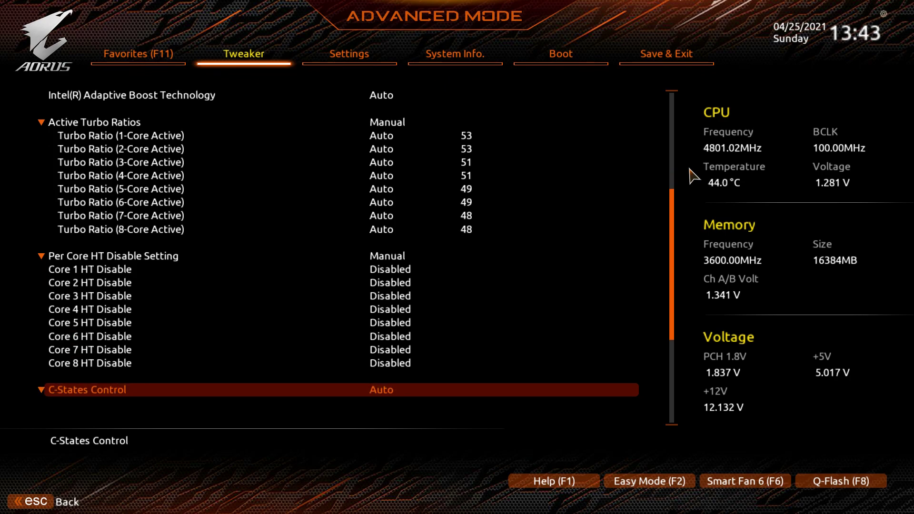
pyautogui.press('Return')
pyautogui.press('Down')
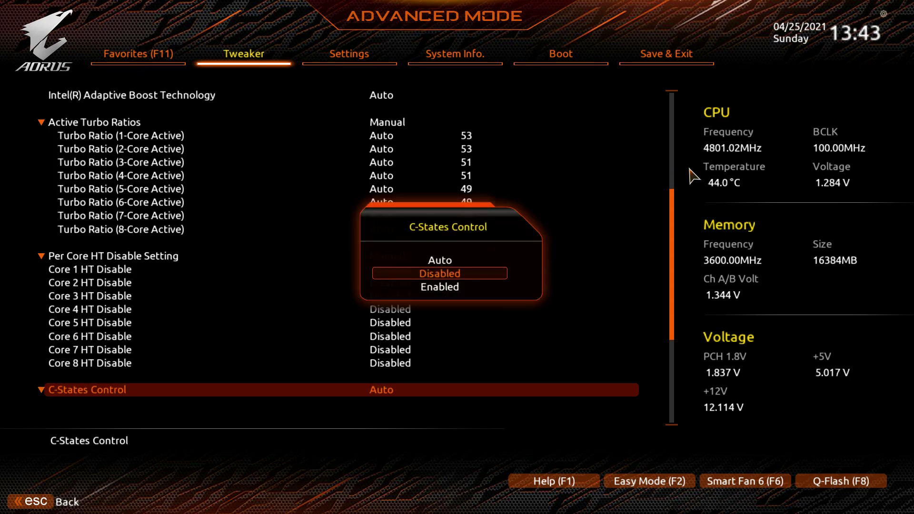
pyautogui.press('Down')
pyautogui.press('Return')
# Go past the individual C-state entries and set Turbo Power Limits to Enabled
pyautogui.press('Down')
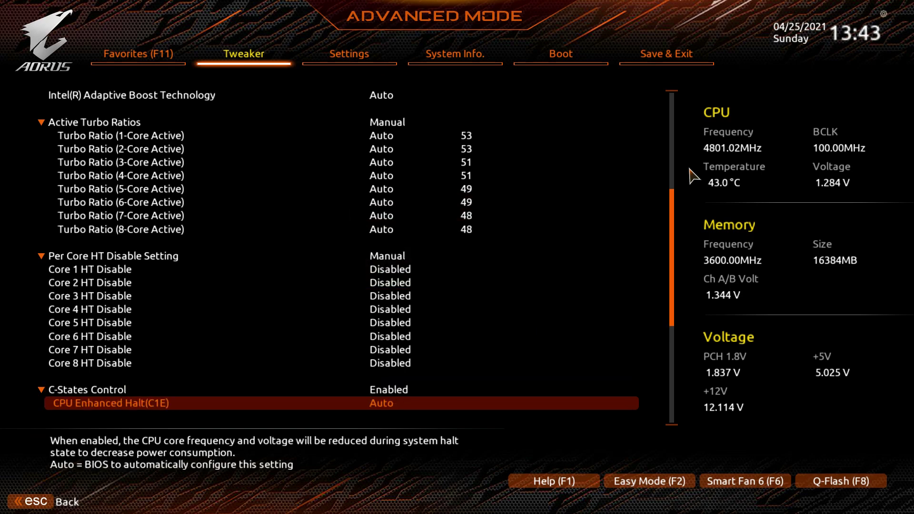
pyautogui.press('Down')
pyautogui.press('Down')
pyautogui.press('Down')
pyautogui.press('Down')
pyautogui.press('Down')
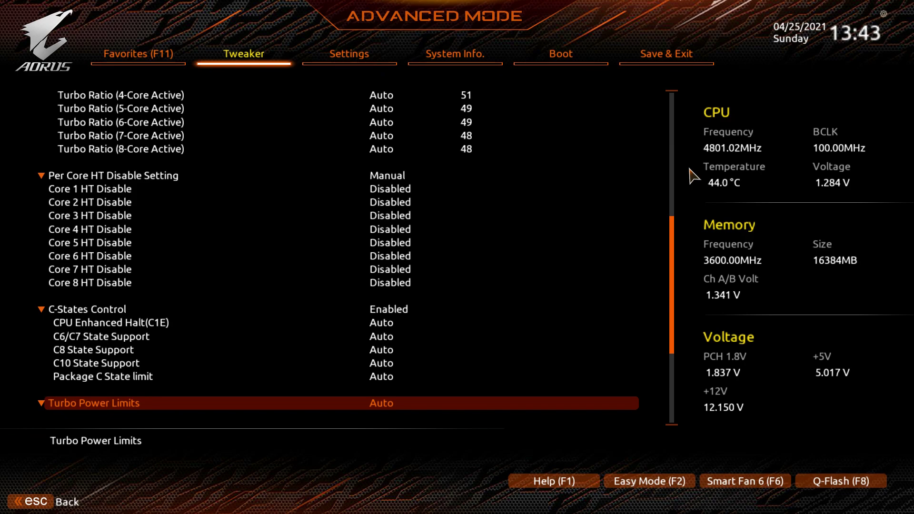
pyautogui.press('Return')
pyautogui.press('Down')
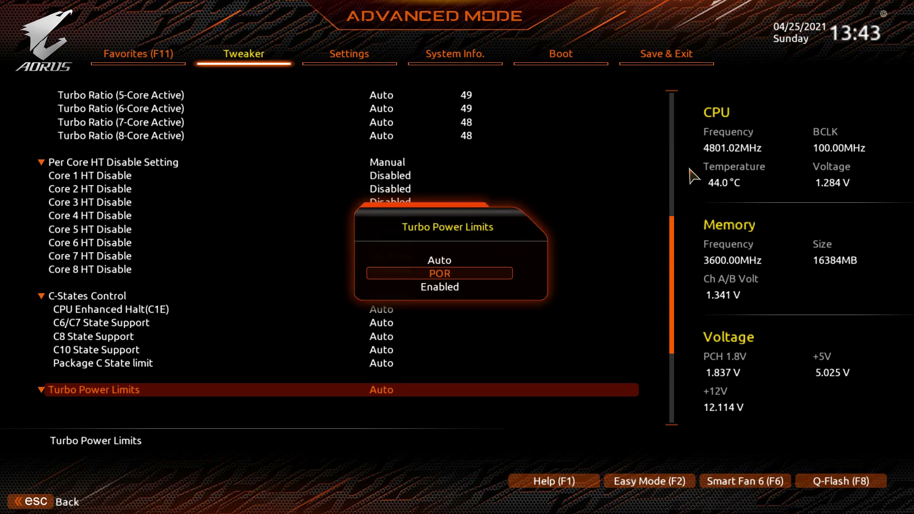
pyautogui.press('Down')
pyautogui.press('Return')
# Examine the package, platform and DRAM power limit entries and the core current limit under Turbo Power Limits
pyautogui.press('Down')
pyautogui.press('Down')
pyautogui.press('Down')
pyautogui.press('Down')
pyautogui.press('Down')
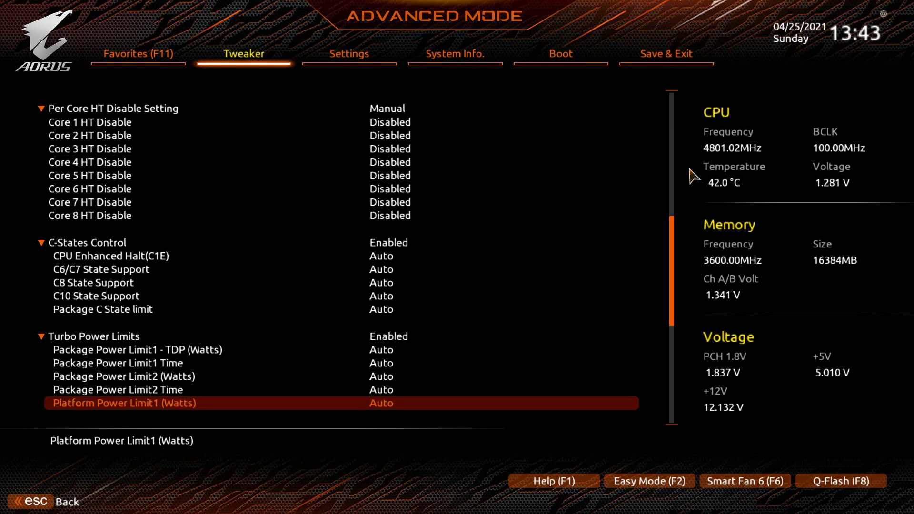
pyautogui.press('Down')
pyautogui.press('Down')
pyautogui.press('Down')
pyautogui.press('Down')
pyautogui.press('Down')
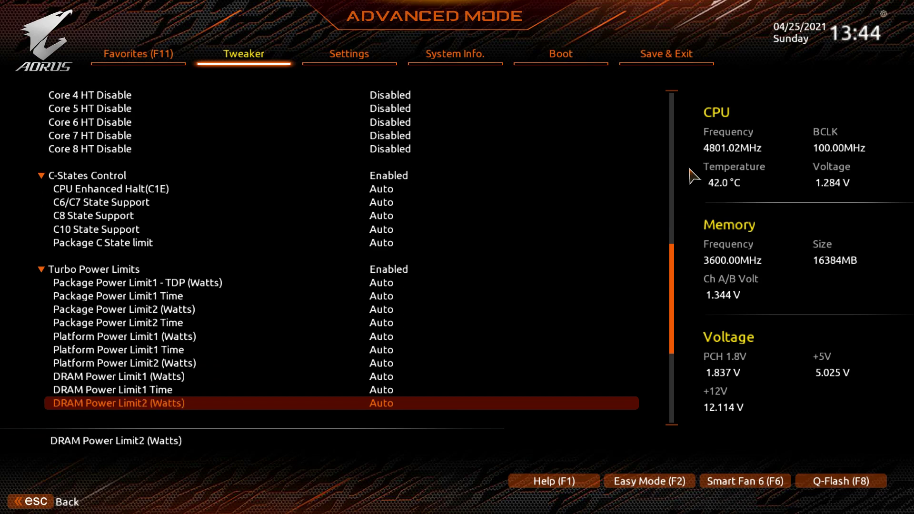
pyautogui.press('Down')
pyautogui.press('Down')
pyautogui.press('Down')
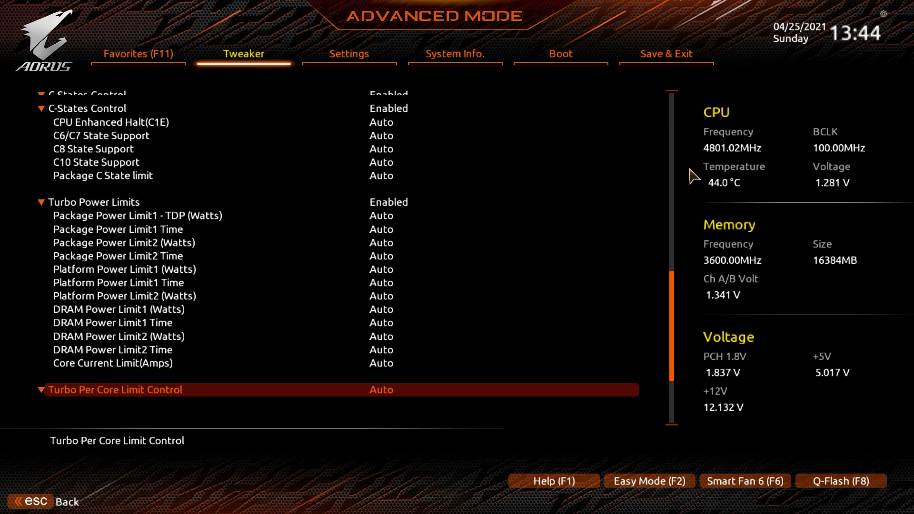
# Set Turbo Per Core Limit Control to Manual
pyautogui.press('Down')
pyautogui.press('Up')
pyautogui.press('Down')
pyautogui.press('Return')
pyautogui.press('Down')
pyautogui.press('Return')
# Examine the ratio limit entries for turbo cores 0 to 7, and leave the Advanced CPU Settings
pyautogui.press('Down')
pyautogui.press('Down')
pyautogui.press('Down')
pyautogui.press('Down')
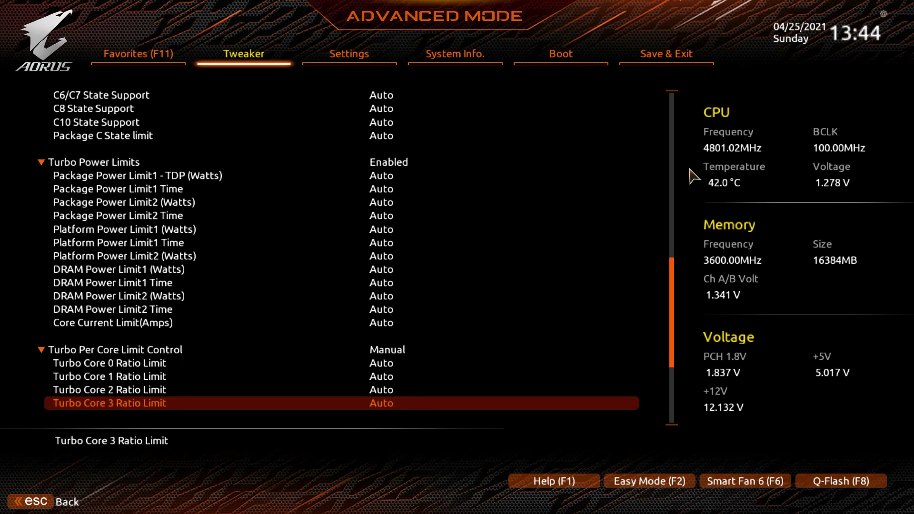
pyautogui.press('Down')
pyautogui.press('Down')
pyautogui.press('Down')
pyautogui.press('Down')
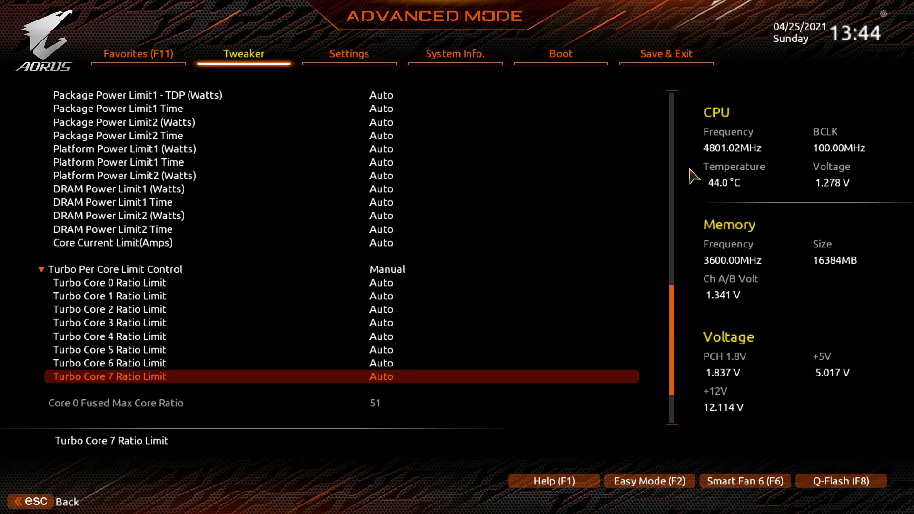
pyautogui.press('Down')
pyautogui.press('Down')
pyautogui.press('Down')
pyautogui.press('Down')
pyautogui.press('Down')
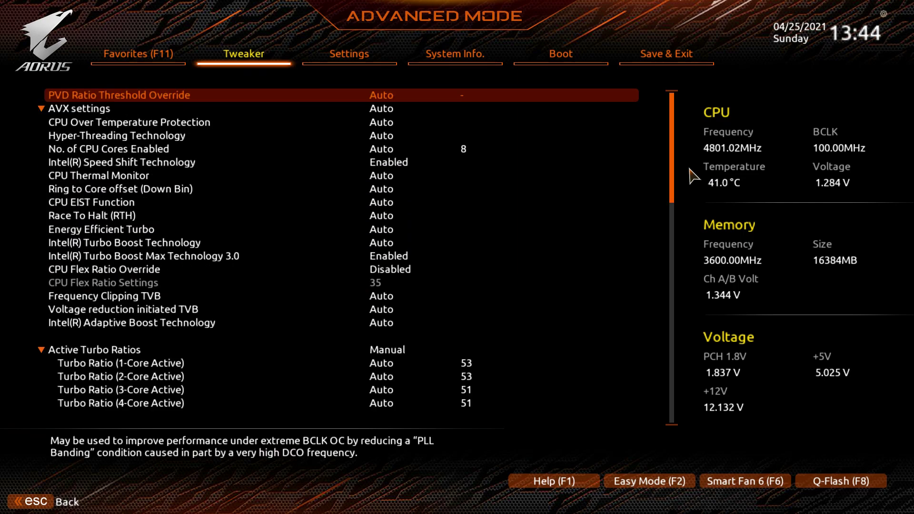
pyautogui.press('Up')
pyautogui.press('Down')
pyautogui.press('Escape')
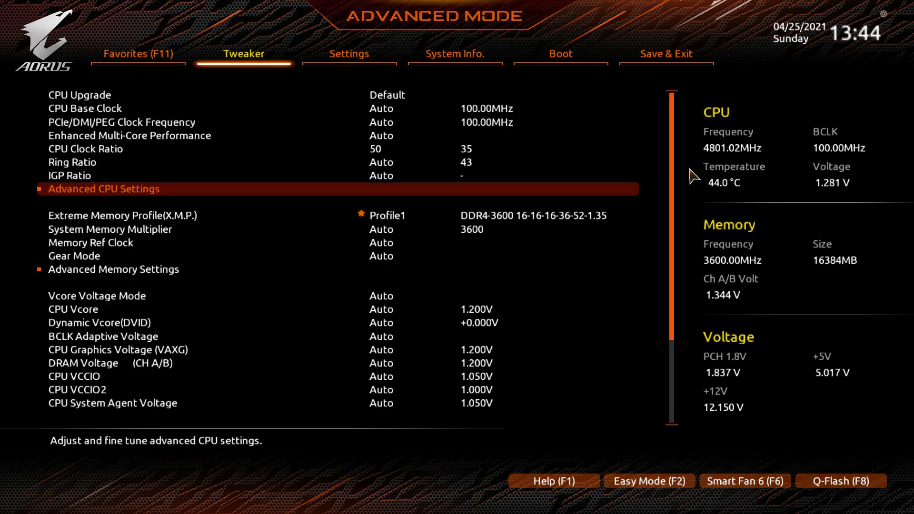
# Switch the Extreme Memory Profile (X.M.P.) to Disabled and back to Profile1
pyautogui.press('Down')
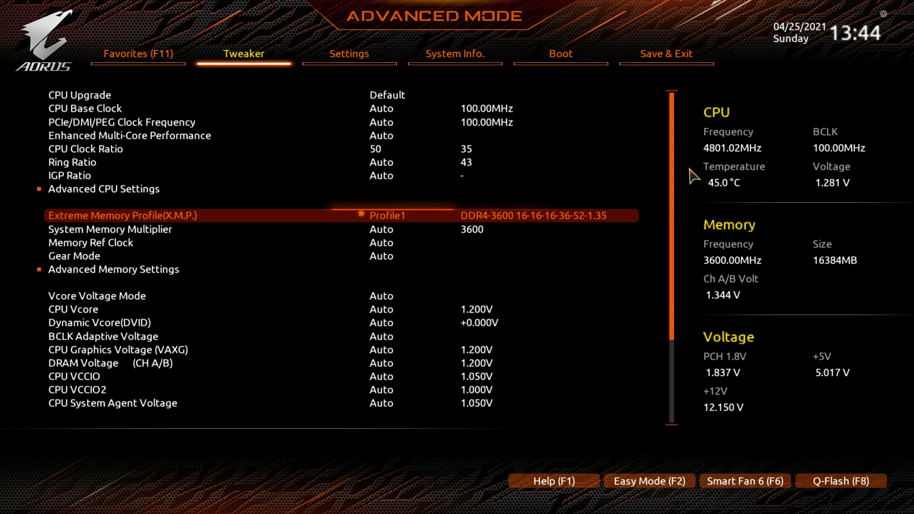
pyautogui.press('Return')
pyautogui.press('Up')
pyautogui.press('Down')
pyautogui.press('Up')
pyautogui.press('Down')
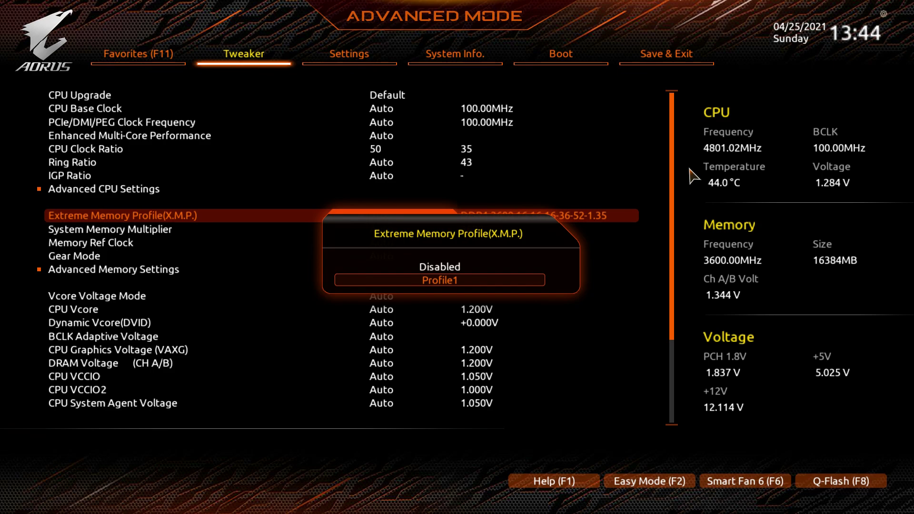
pyautogui.press('Up')
pyautogui.press('Return')
pyautogui.press('Return')
pyautogui.press('Down')
pyautogui.press('Return')
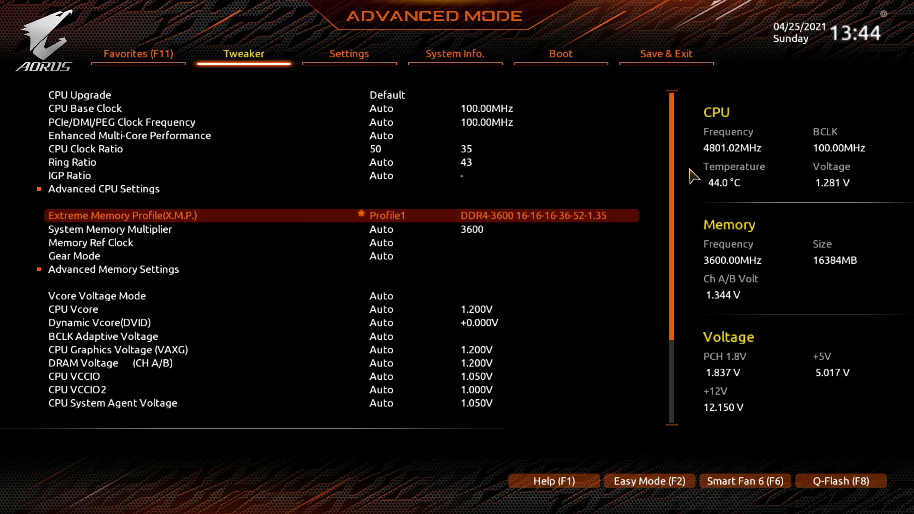
# Open the Advanced Memory Settings, and view the SPD Info of the installed memory before closing it
pyautogui.press('Down')
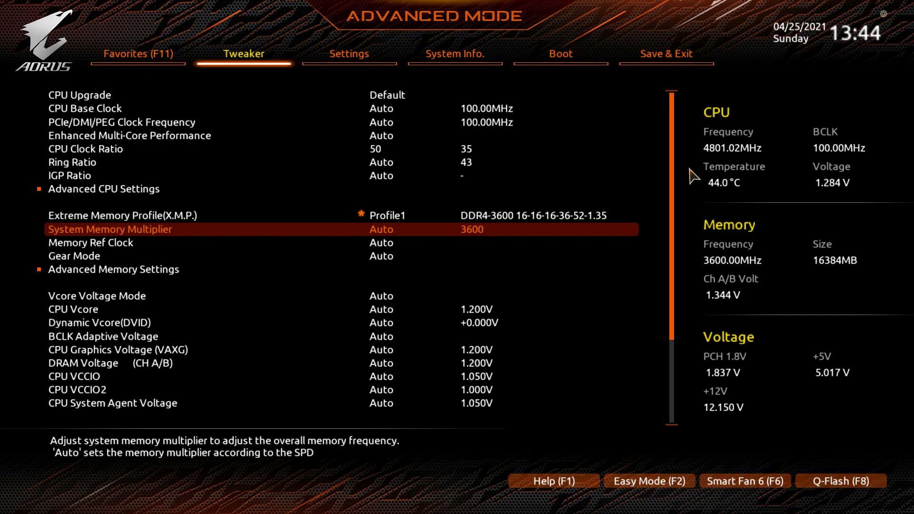
pyautogui.press('Down')
pyautogui.press('Down')
pyautogui.press('Down')
pyautogui.press('Return')
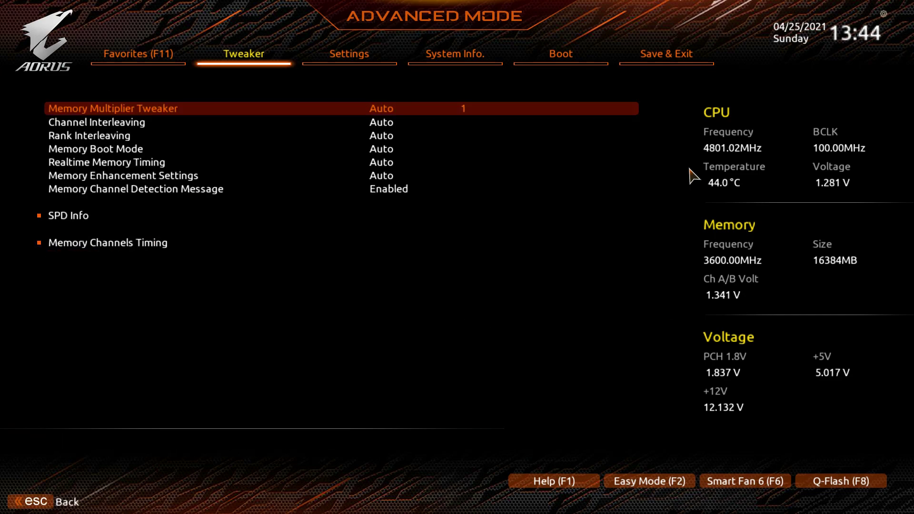
pyautogui.press('Down')
pyautogui.press('Down')
pyautogui.press('Down')
pyautogui.press('Down')
pyautogui.press('Down')
pyautogui.press('Down')
pyautogui.press('Down')
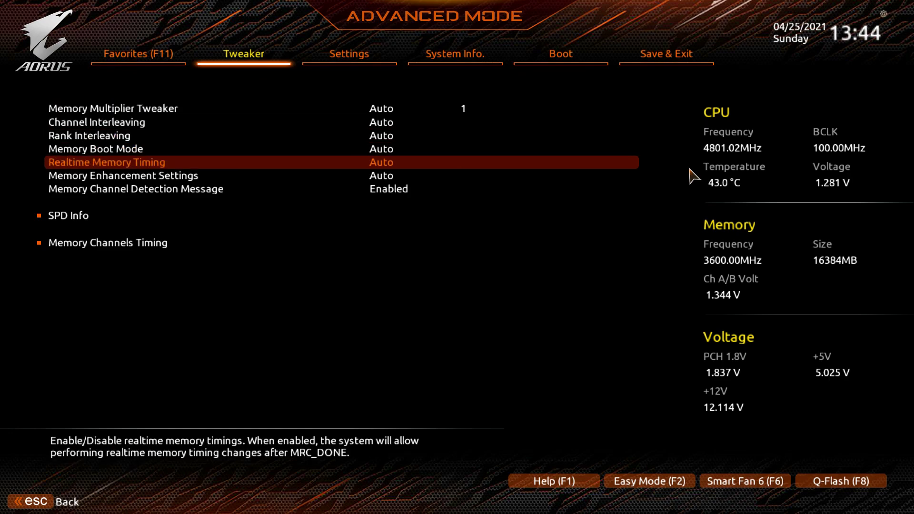
pyautogui.press('Return')
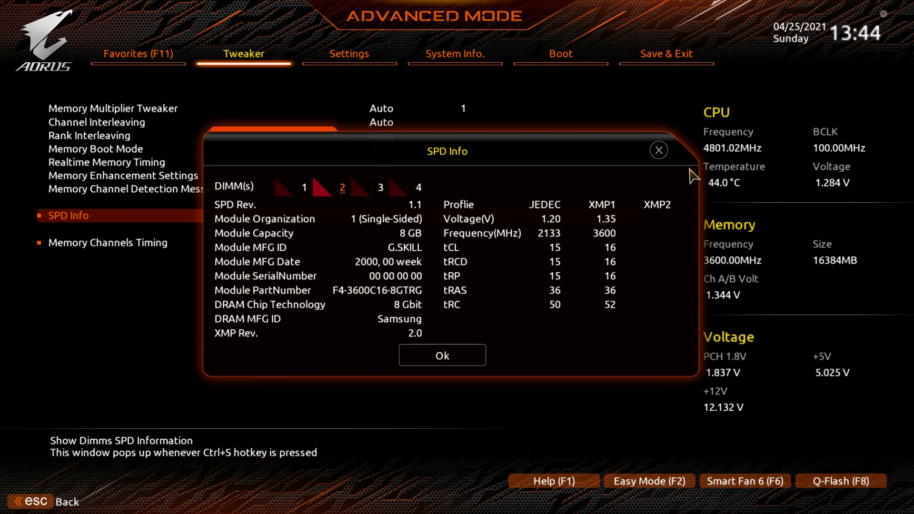
pyautogui.click(657, 152)
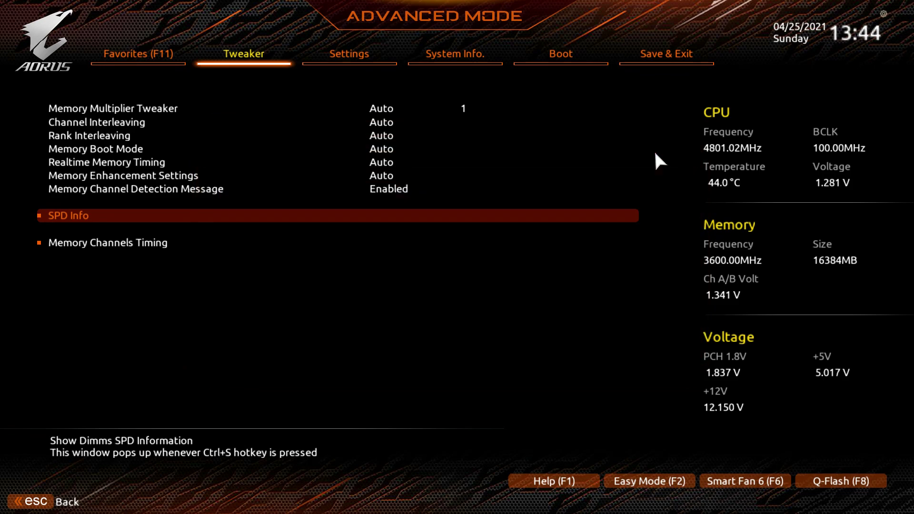
# View the Memory Channels Timing settings, and return to the main Tweaker settings
pyautogui.press('Down')
pyautogui.press('Return')
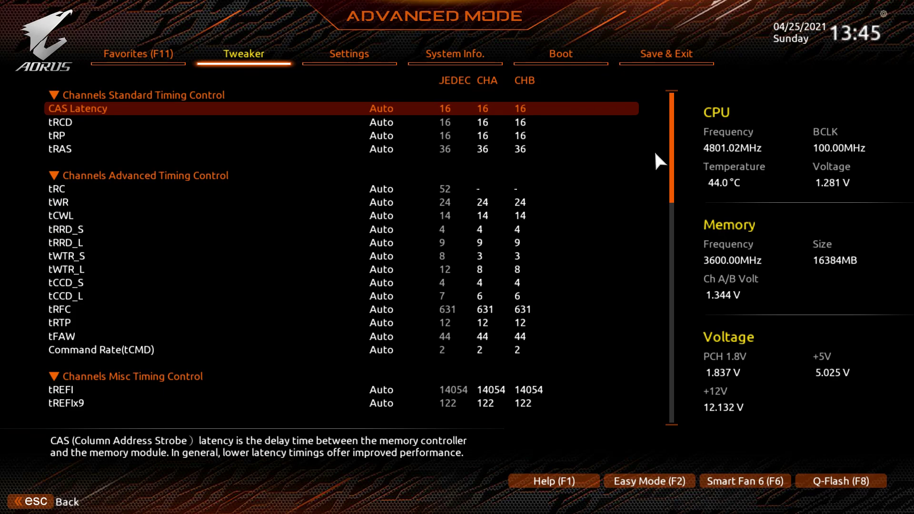
pyautogui.press('Escape')
pyautogui.press('Escape')
# Set the CPU Vcore voltage to 1.300V in the Tweaker settings
pyautogui.press('Down')
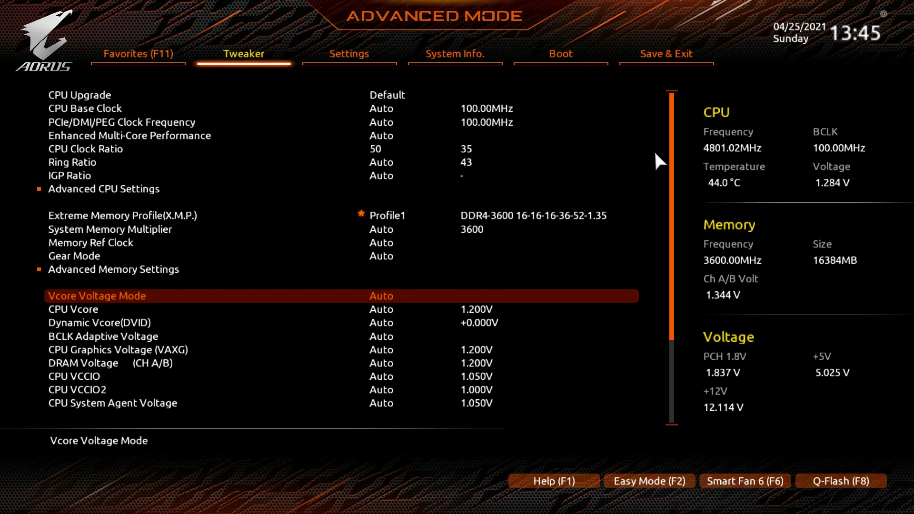
pyautogui.press('Down')
pyautogui.press('Return')
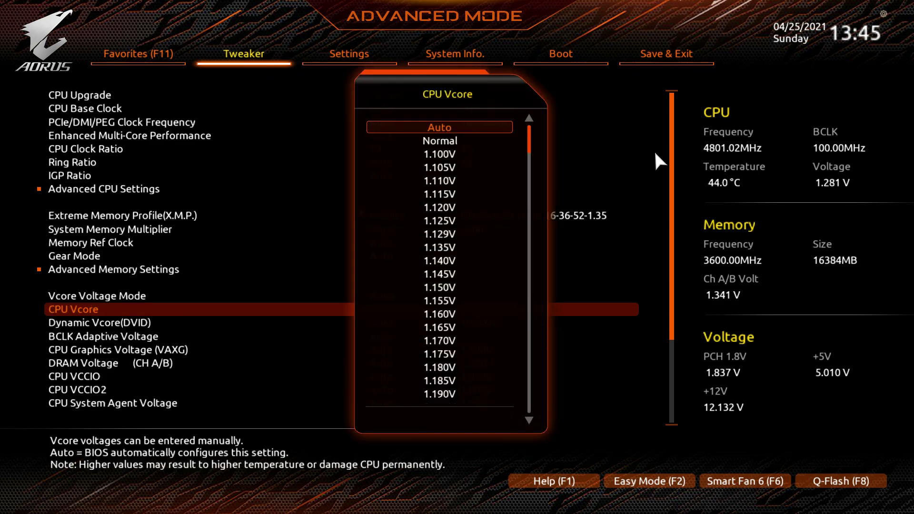
pyautogui.press('Down')
pyautogui.press('Down')
pyautogui.press('Down')
pyautogui.press('Down')
pyautogui.press('Down')
pyautogui.press('Down')
pyautogui.press('Down')
pyautogui.press('Down')
pyautogui.press('Down')
pyautogui.press('Down')
pyautogui.press('Down')
pyautogui.press('Down')
pyautogui.press('Down')
pyautogui.press('Down')
pyautogui.press('Down')
pyautogui.press('Down')
pyautogui.press('Down')
pyautogui.press('Down')
pyautogui.press('Down')
pyautogui.press('Down')
pyautogui.press('Down')
pyautogui.press('Down')
pyautogui.press('Down')
pyautogui.press('Down')
pyautogui.press('Down')
pyautogui.press('Down')
pyautogui.press('Down')
pyautogui.press('Down')
pyautogui.press('Down')
pyautogui.press('Down')
pyautogui.press('Down')
pyautogui.press('Down')
pyautogui.press('Down')
pyautogui.press('Down')
pyautogui.press('Down')
pyautogui.press('Down')
pyautogui.press('Down')
pyautogui.press('Down')
pyautogui.press('Down')
pyautogui.press('Down')
pyautogui.press('Down')
pyautogui.press('Down')
pyautogui.press('Up')
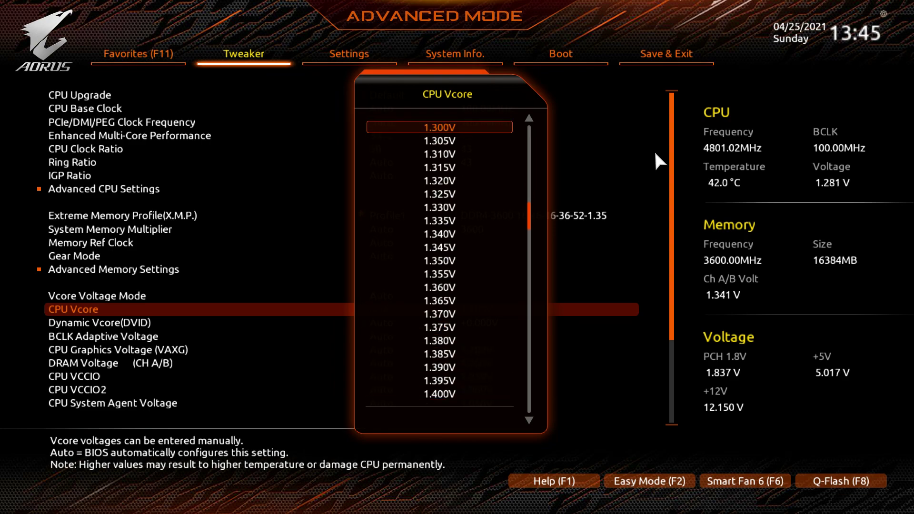
pyautogui.press('Return')
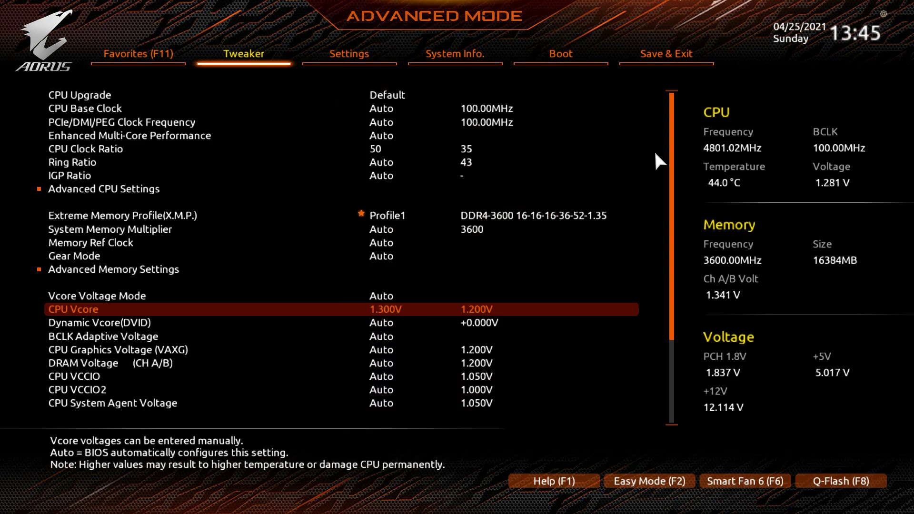
# View the available DRAM Voltage (CH A/B) options, and close them without choosing a value
pyautogui.press('Down')
pyautogui.press('Down')
pyautogui.press('Down')
pyautogui.press('Down')
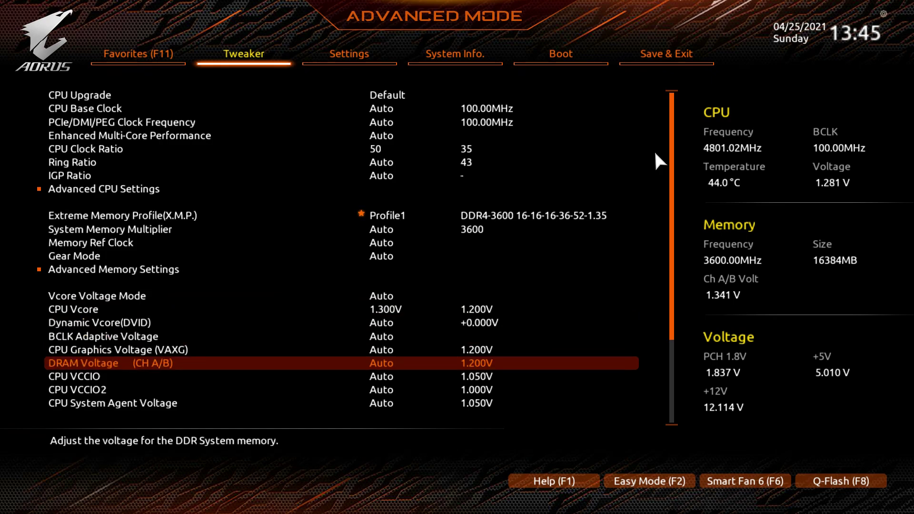
pyautogui.press('Return')
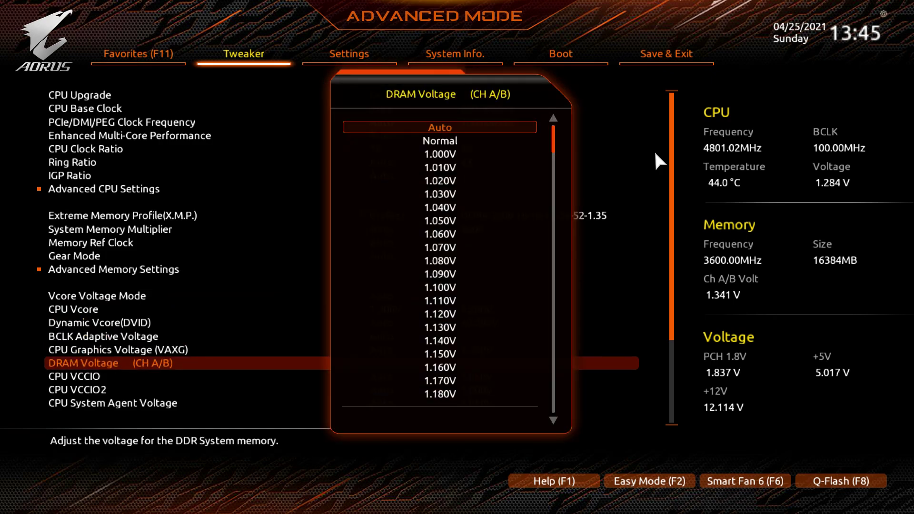
pyautogui.press('Escape')
# Look through the remaining voltage entries from CPU VCCIO down to Advanced Voltage Settings
pyautogui.press('Down')
pyautogui.press('Down')
pyautogui.press('Down')
pyautogui.press('Down')
pyautogui.press('Down')
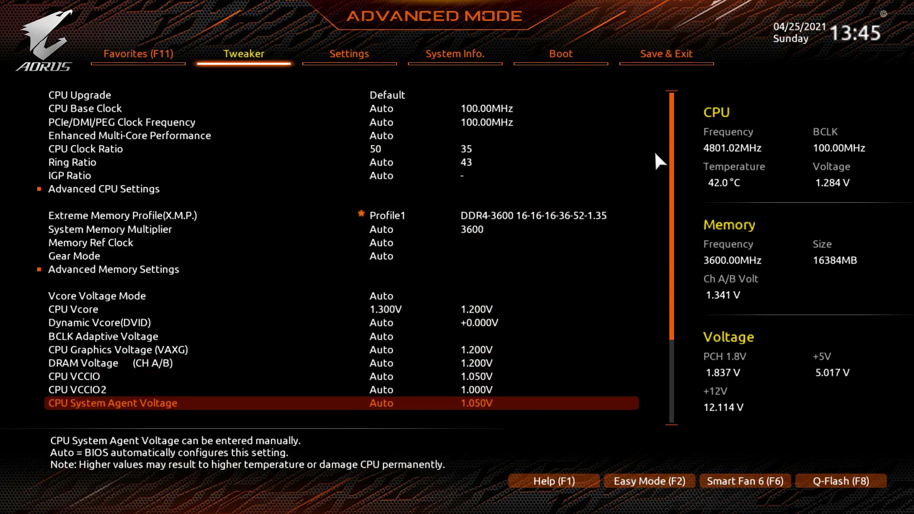
pyautogui.press('Down')
pyautogui.press('Down')
pyautogui.press('Down')
pyautogui.press('Down')
pyautogui.press('Down')
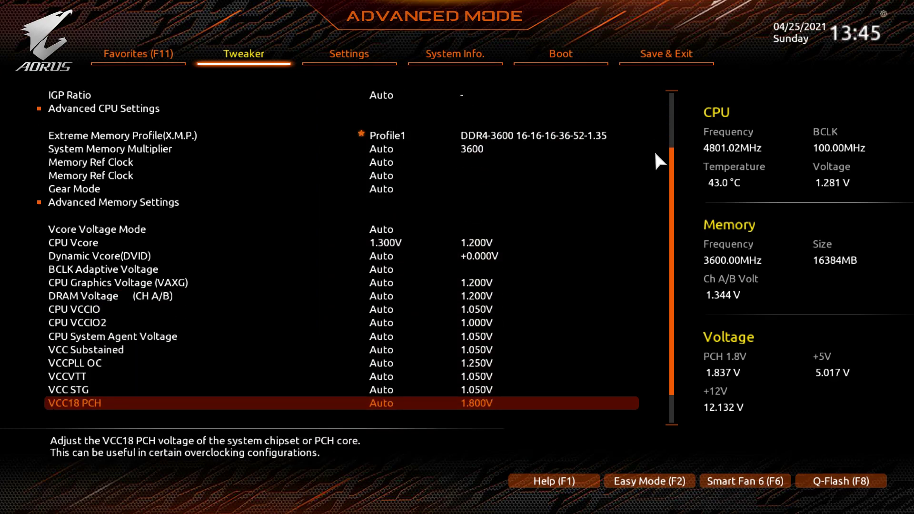
pyautogui.press('Down')
pyautogui.press('Down')
pyautogui.press('Up')
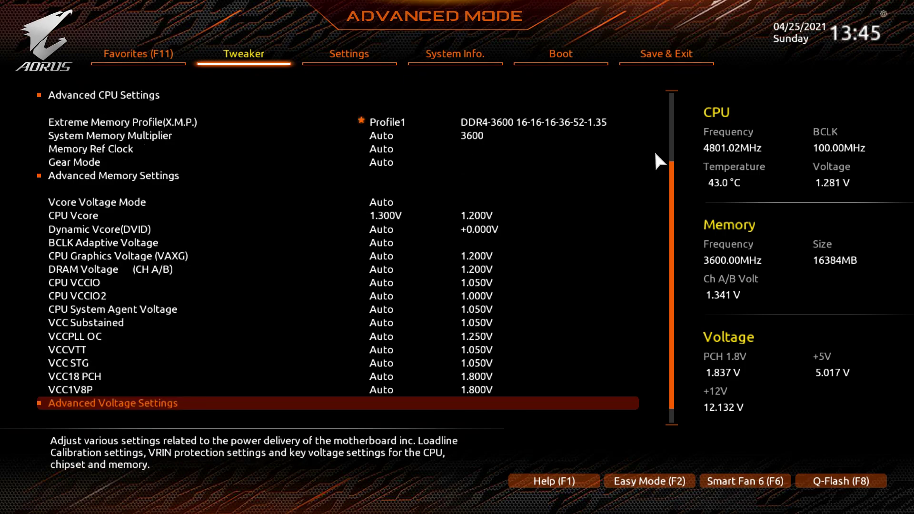
# Open the Advanced Voltage Settings, and look through the PLL overvoltage and DRAM voltage entries down to CPU/VRM Settings
pyautogui.press('Return')
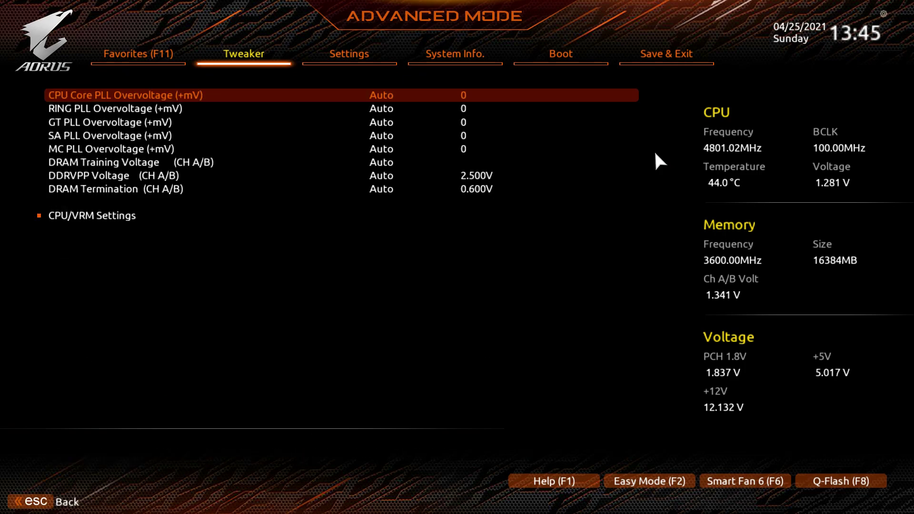
pyautogui.press('Down')
pyautogui.press('Down')
pyautogui.press('Down')
pyautogui.press('Down')
pyautogui.press('Down')
pyautogui.press('Down')
pyautogui.press('Down')
pyautogui.press('Down')
# Browse the CPU Vcore Loadline Calibration levels in CPU/VRM Settings, keep Auto, and return to the main Tweaker settings
pyautogui.press('Return')
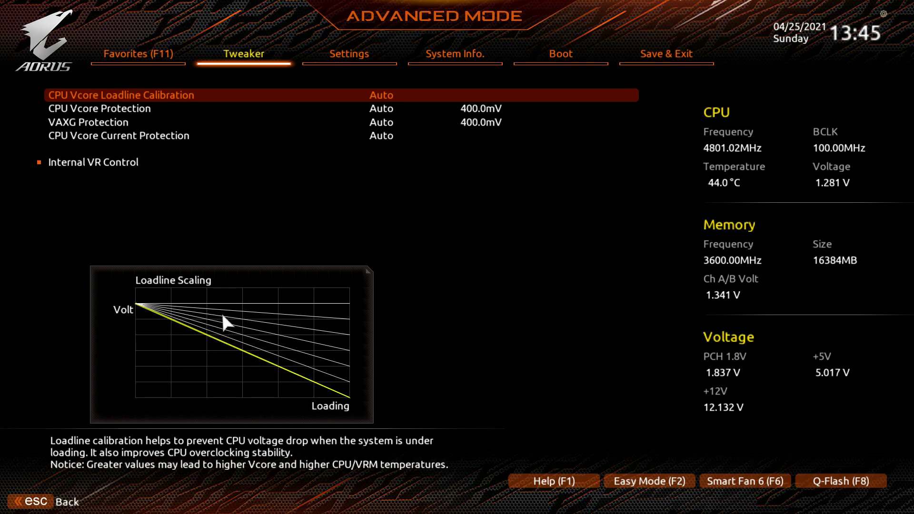
pyautogui.press('Return')
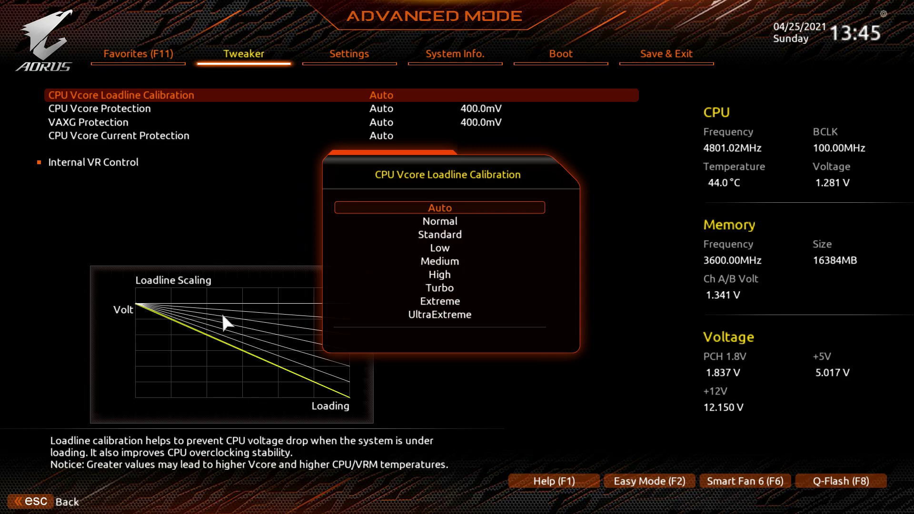
pyautogui.press('Down')
pyautogui.press('Down')
pyautogui.press('Down')
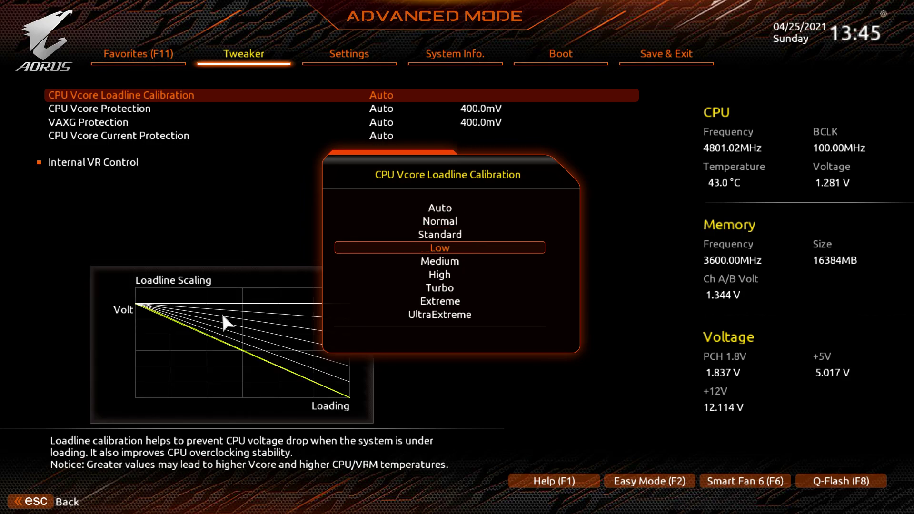
pyautogui.press('Down')
pyautogui.press('Down')
pyautogui.press('Down')
pyautogui.press('Down')
pyautogui.press('Down')
pyautogui.press('Down')
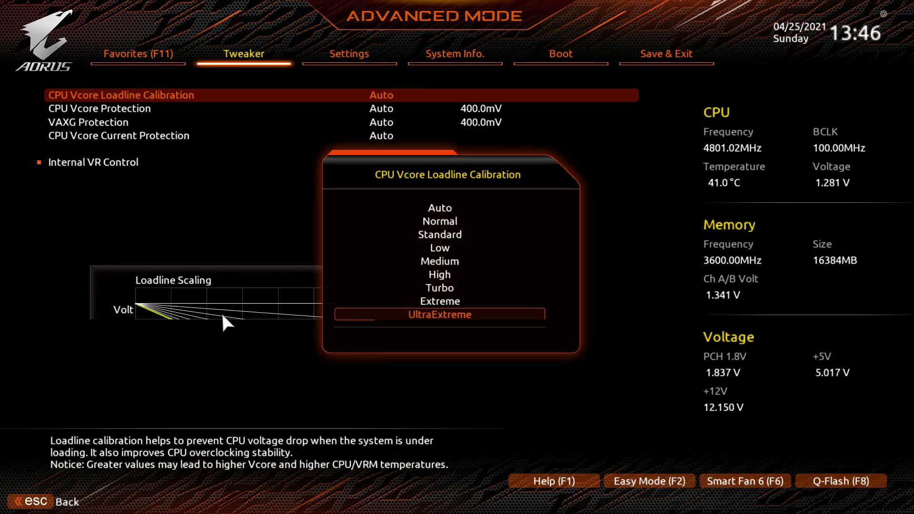
pyautogui.press('Up')
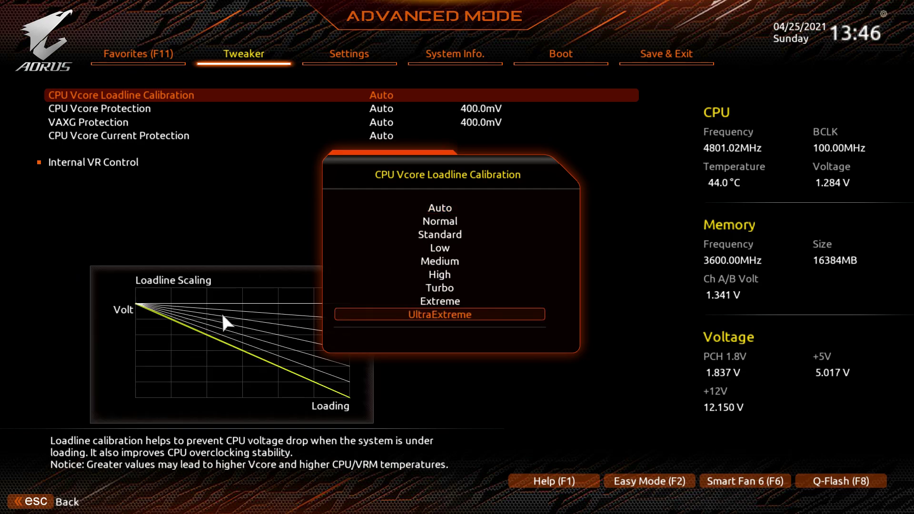
pyautogui.press('Up')
pyautogui.press('Up')
pyautogui.press('Up')
pyautogui.press('Up')
pyautogui.press('Up')
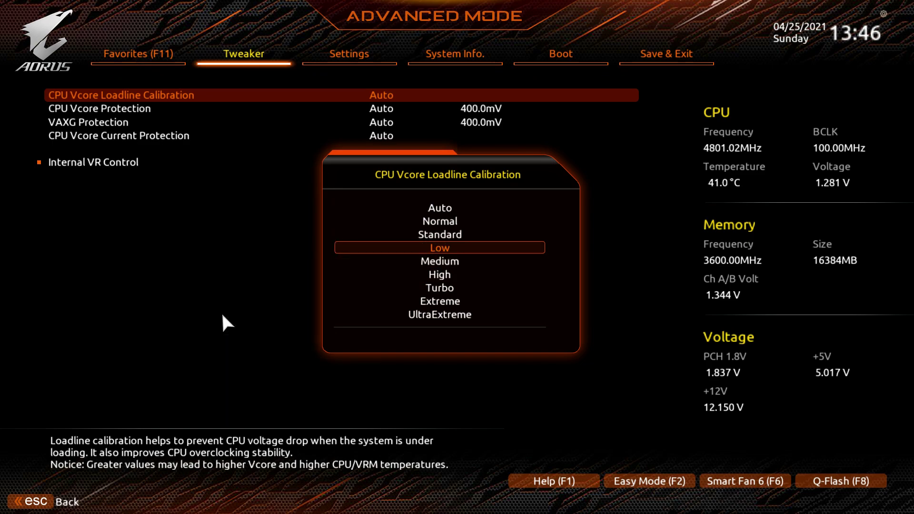
pyautogui.press('Up')
pyautogui.press('Up')
pyautogui.press('Up')
pyautogui.press('Return')
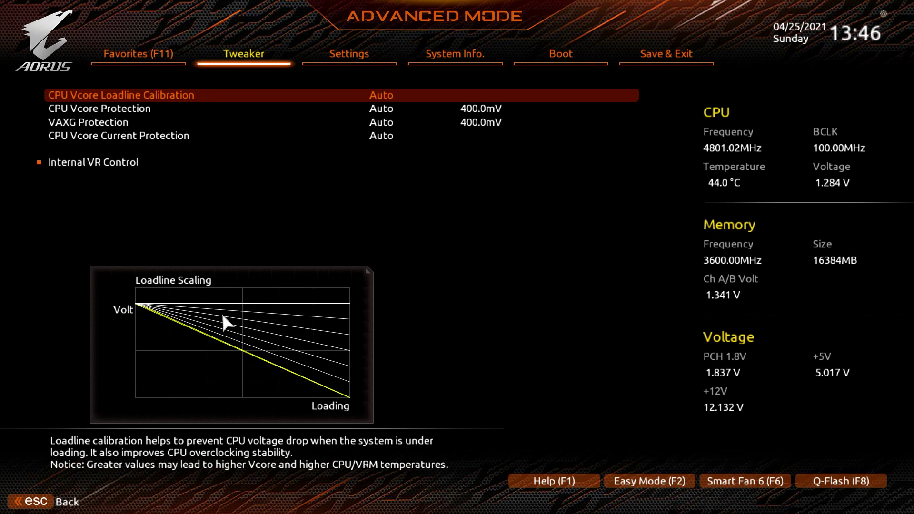
pyautogui.press('Escape')
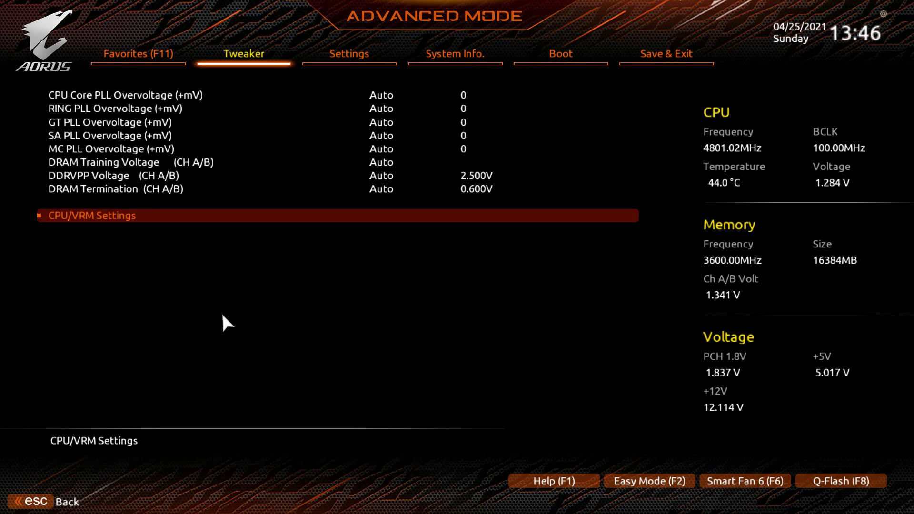
pyautogui.press('Escape')
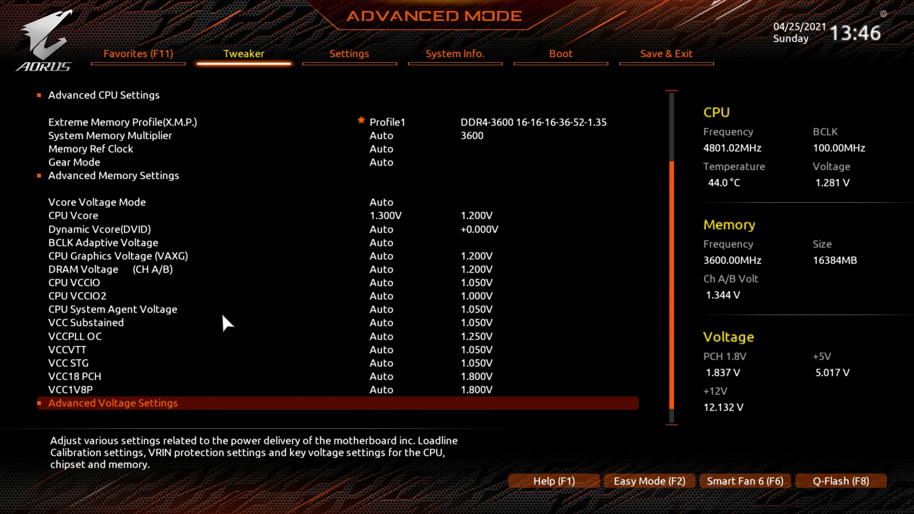
# View the Platform Power options in the Settings section, and return to the section's list
pyautogui.press('Right')
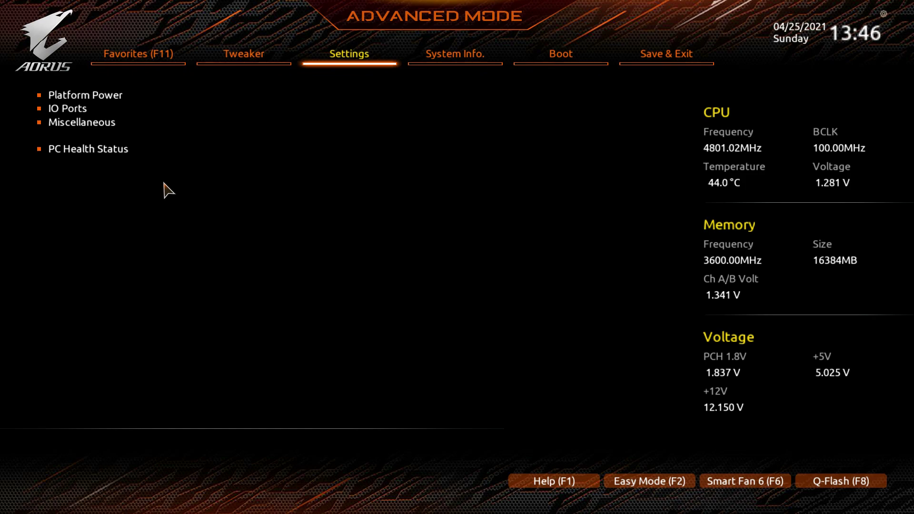
pyautogui.click(112, 96)
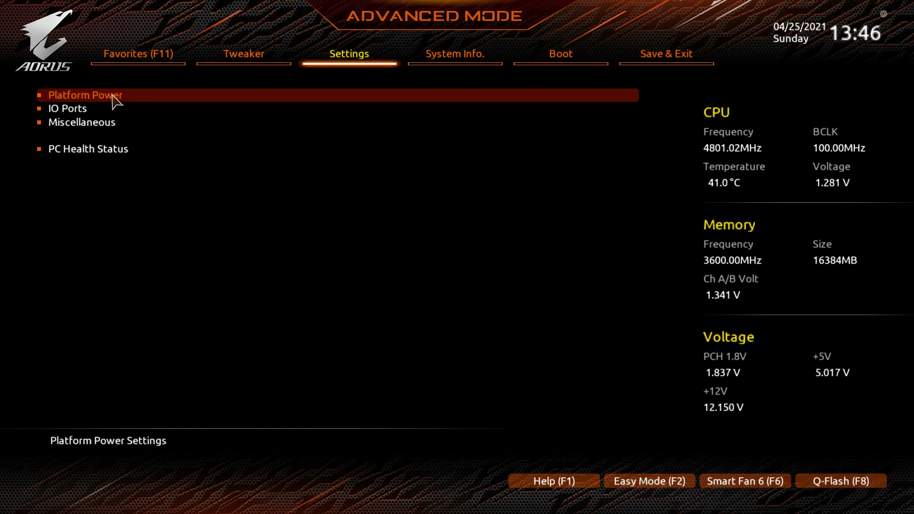
pyautogui.click(113, 95)
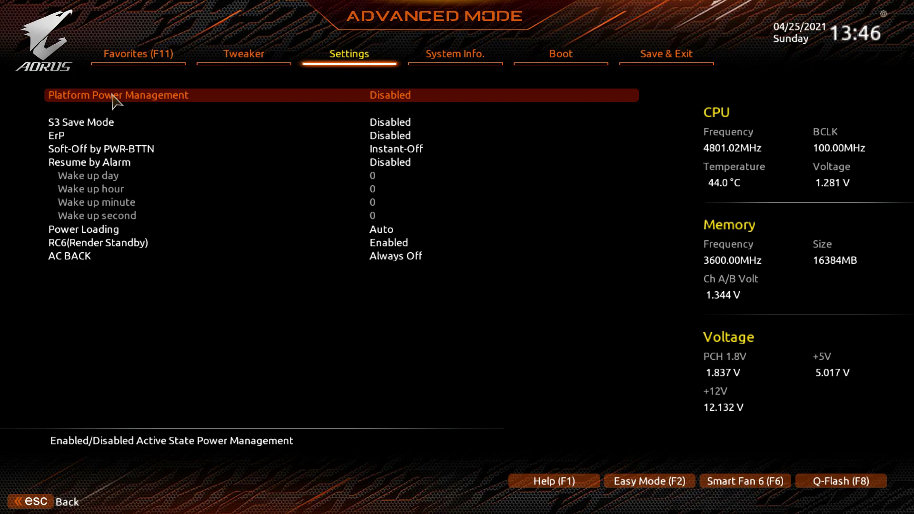
pyautogui.press('Escape')
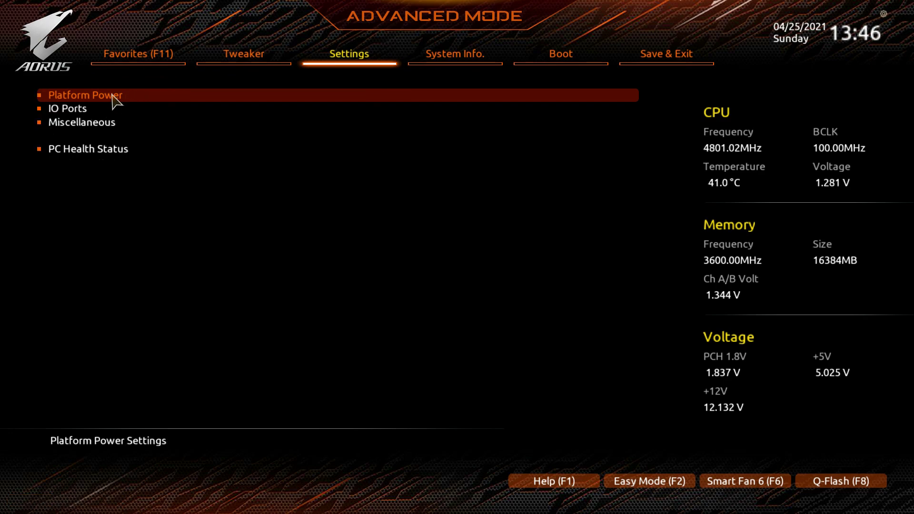
# Open the IO Ports settings, and look through the entries from Internal Graphics to APP Center Download & Install Configuration
pyautogui.press('Down')
pyautogui.press('Return')
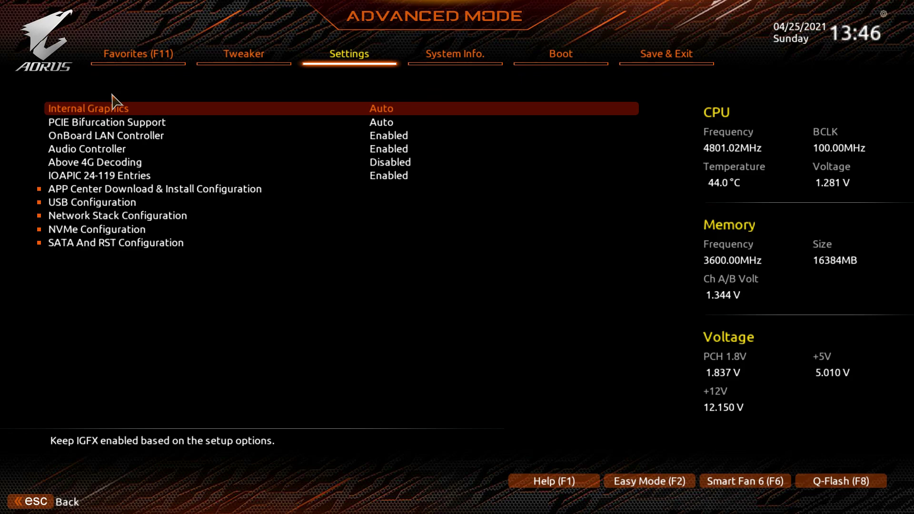
pyautogui.press('Down')
pyautogui.press('Down')
pyautogui.press('Down')
pyautogui.press('Down')
pyautogui.press('Down')
pyautogui.press('Down')
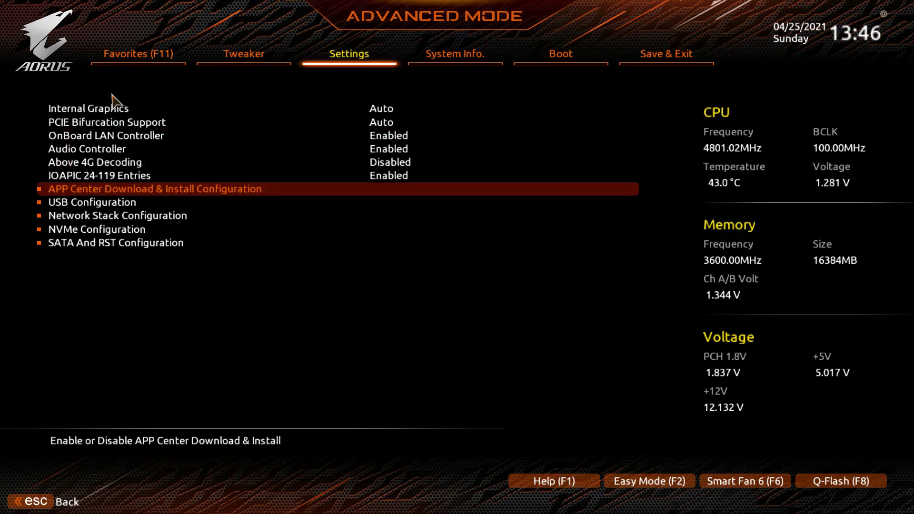
# View the APP Center Download & Install setting and the USB Configuration options, and return to the IO Ports list
pyautogui.press('Return')
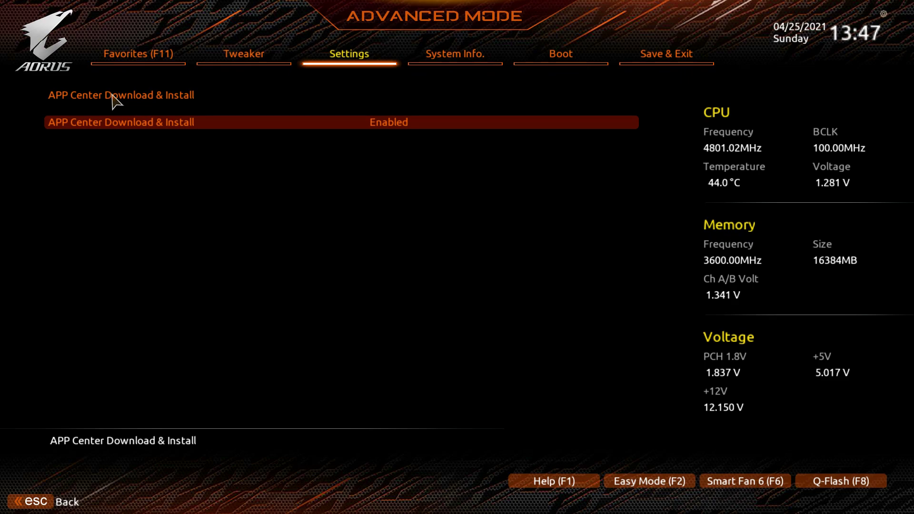
pyautogui.press('Escape')
pyautogui.press('Down')
pyautogui.press('Return')
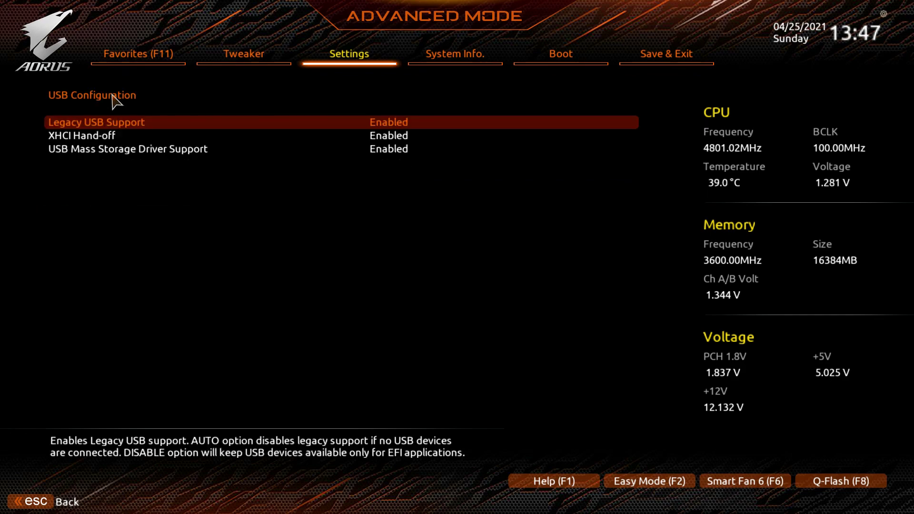
pyautogui.press('Down')
pyautogui.press('Down')
pyautogui.press('Up')
pyautogui.press('Up')
pyautogui.press('Escape')
# View the Network Stack Configuration and the NVMe Configuration, and return to the IO Ports list
pyautogui.press('Down')
pyautogui.press('Return')
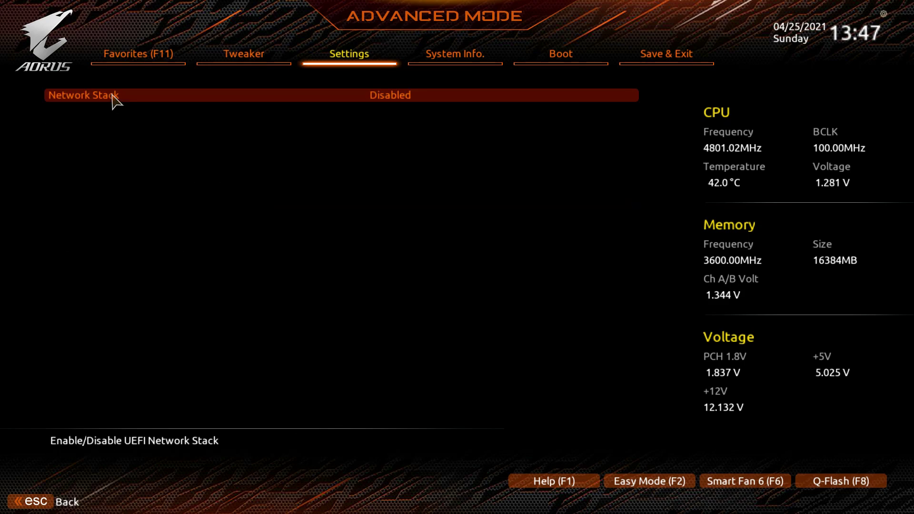
pyautogui.press('Escape')
pyautogui.press('Down')
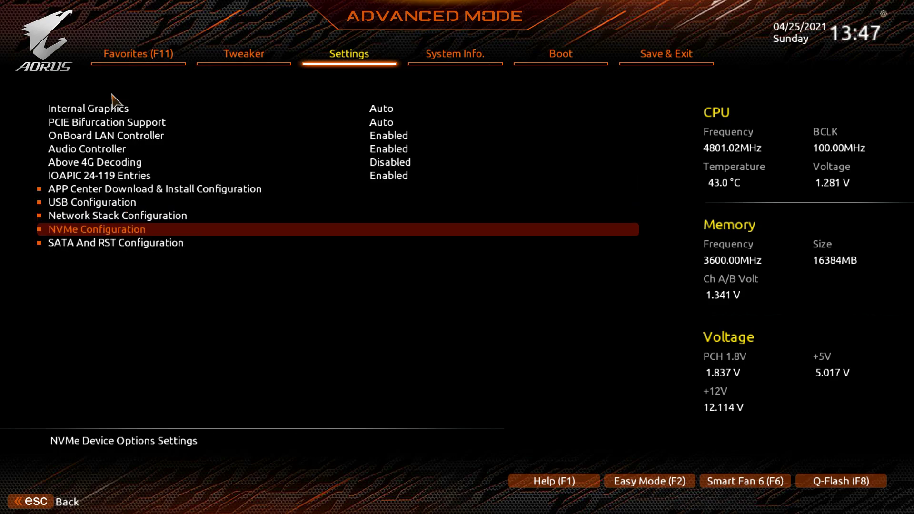
pyautogui.press('Return')
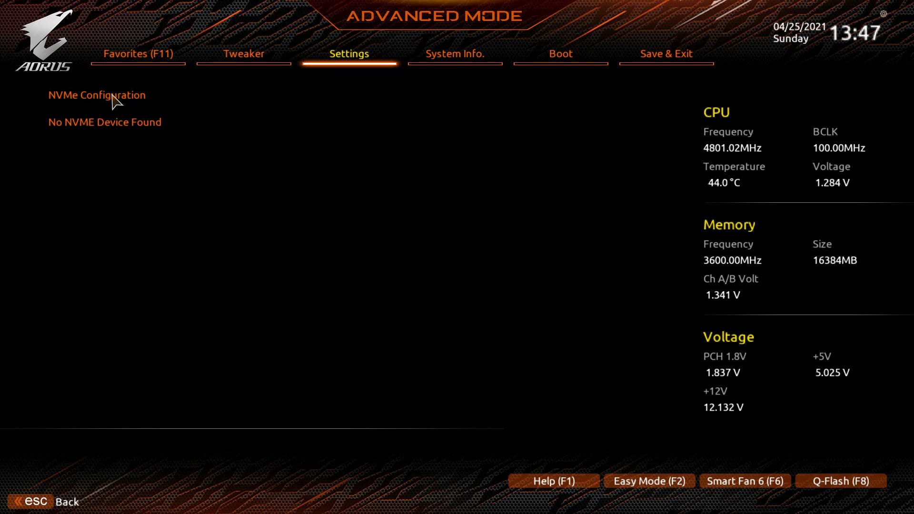
pyautogui.press('Escape')
# Open the SATA And RST Configuration, and examine the port, DevSlp and hot plug entries for SATA0 to SATA2
pyautogui.press('Down')
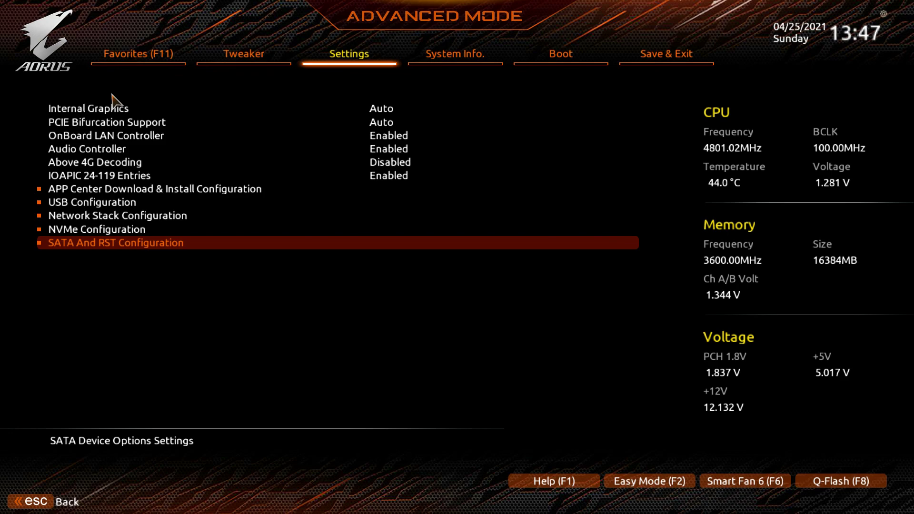
pyautogui.press('Return')
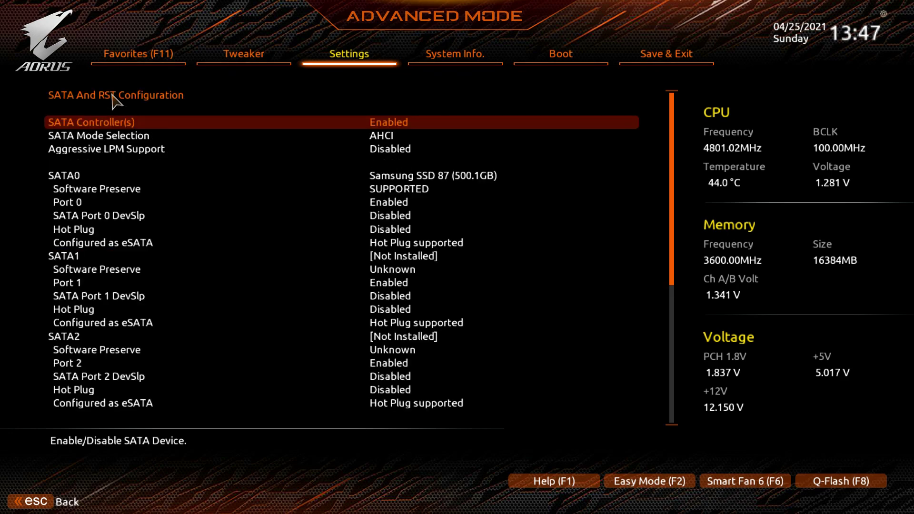
pyautogui.press('Down')
pyautogui.press('Down')
pyautogui.press('Down')
pyautogui.press('Down')
pyautogui.press('Down')
pyautogui.press('Down')
pyautogui.press('Down')
pyautogui.press('Down')
pyautogui.press('Down')
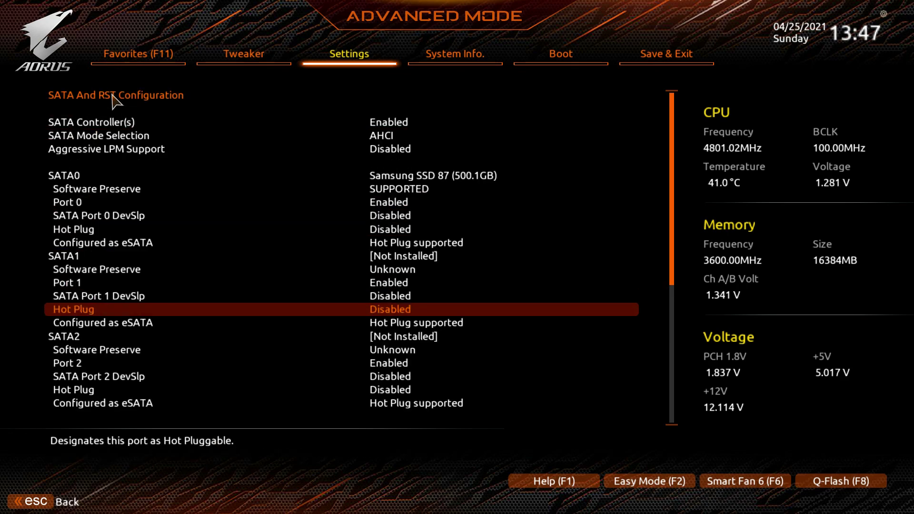
pyautogui.press('Up')
pyautogui.press('Up')
pyautogui.press('Up')
pyautogui.press('Up')
pyautogui.press('Up')
pyautogui.press('Up')
pyautogui.press('Up')
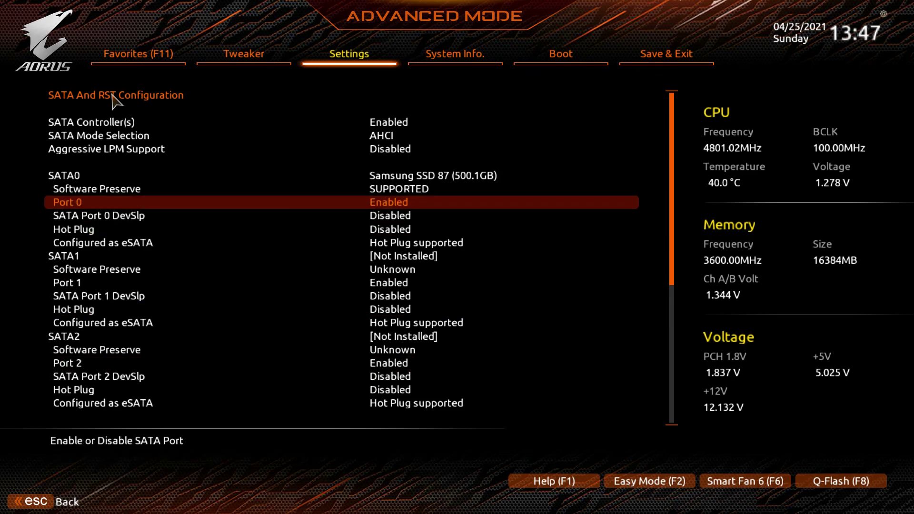
pyautogui.press('Up')
pyautogui.press('Down')
pyautogui.press('Down')
pyautogui.press('Down')
pyautogui.press('Down')
pyautogui.press('Down')
pyautogui.press('Down')
pyautogui.press('Down')
pyautogui.press('Down')
pyautogui.press('Down')
pyautogui.press('Down')
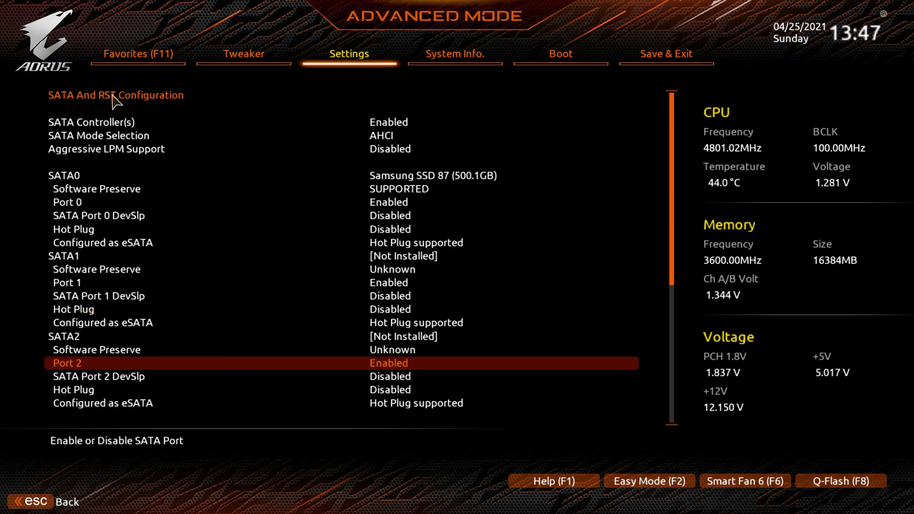
# Examine the port, DevSlp and hot plug entries from SATA2 to SATA4, and return to the main Settings list
pyautogui.press('Down')
pyautogui.press('Down')
pyautogui.press('Down')
pyautogui.press('Down')
pyautogui.press('Down')
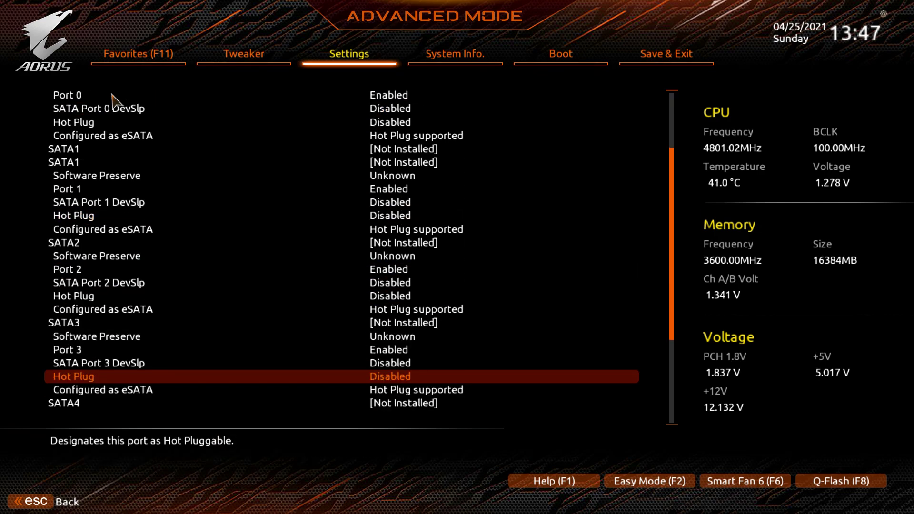
pyautogui.press('Down')
pyautogui.press('Down')
pyautogui.press('Escape')
pyautogui.press('Escape')
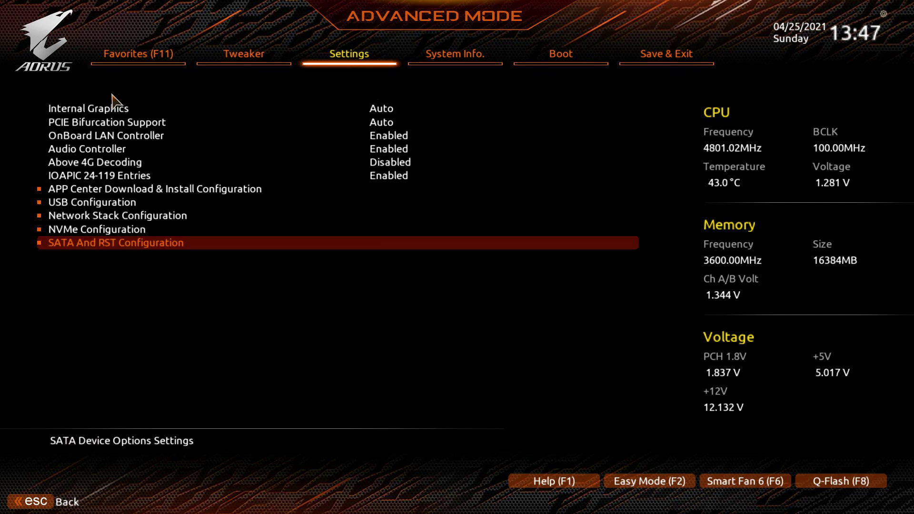
# Open the Miscellaneous settings, and look through the entries from LEDs in System Power On State to Trusted Computing
pyautogui.press('Down')
pyautogui.press('Return')
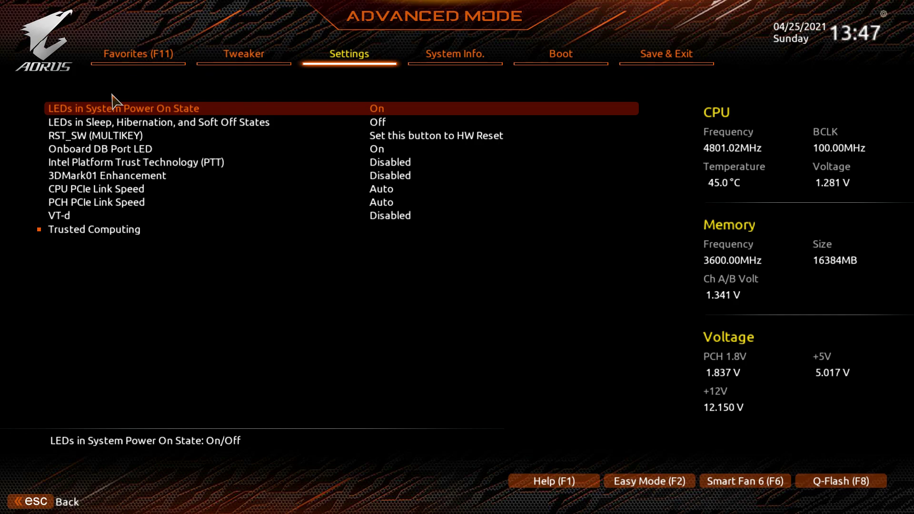
pyautogui.press('Down')
pyautogui.press('Down')
pyautogui.press('Down')
pyautogui.press('Down')
pyautogui.press('Down')
pyautogui.press('Down')
pyautogui.press('Down')
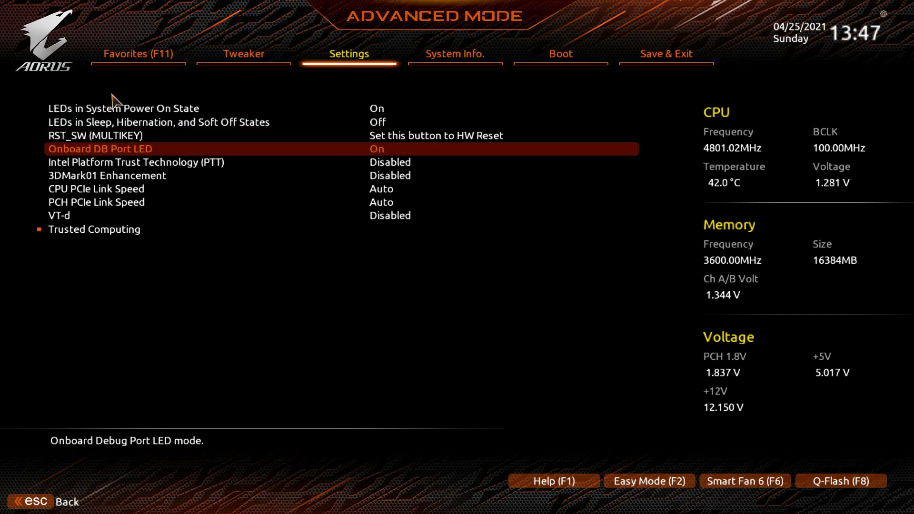
pyautogui.press('Down')
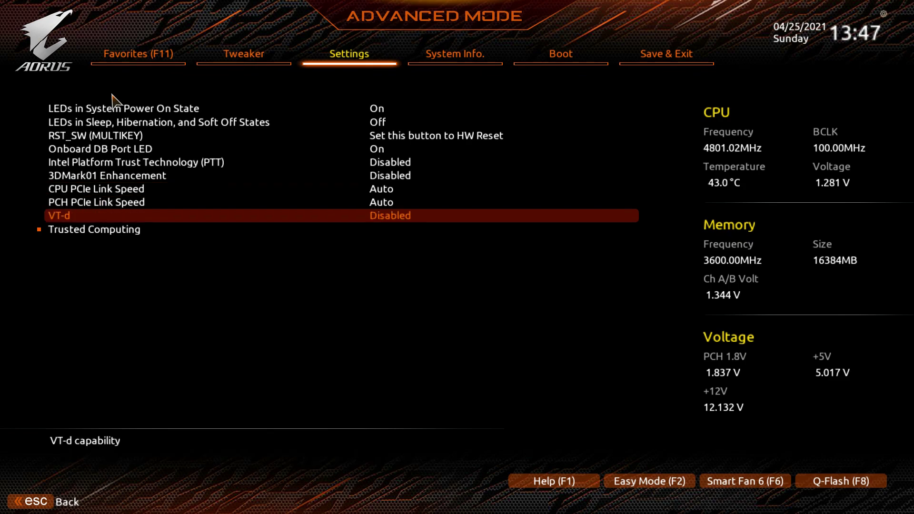
pyautogui.press('Down')
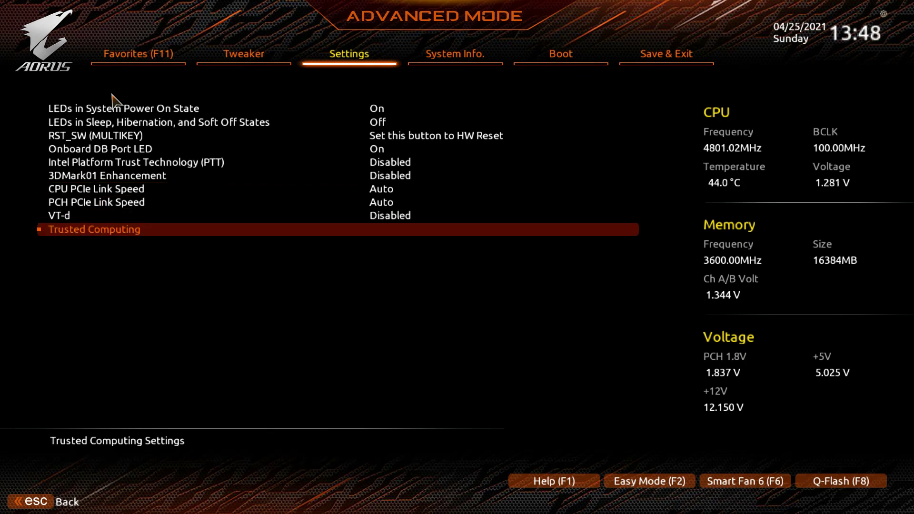
# View the Trusted Computing settings, and return to the main Settings list
pyautogui.press('Return')
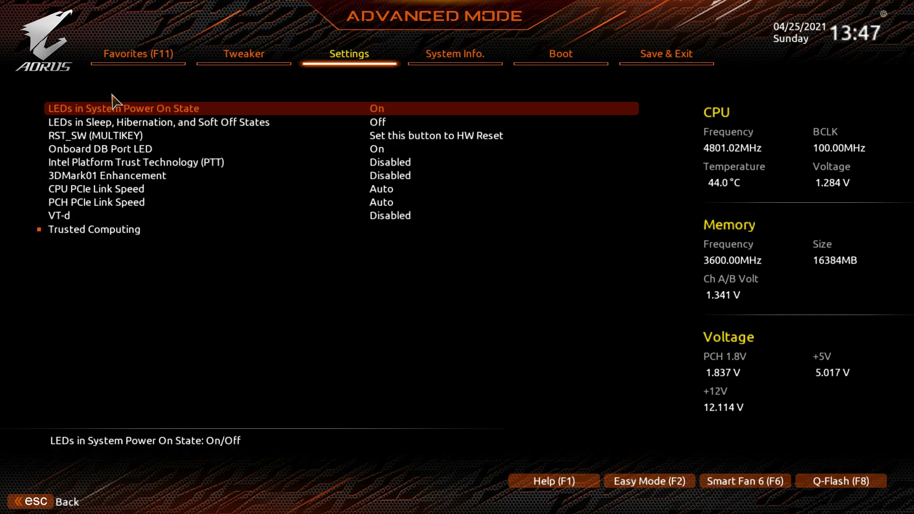
pyautogui.press('Escape')
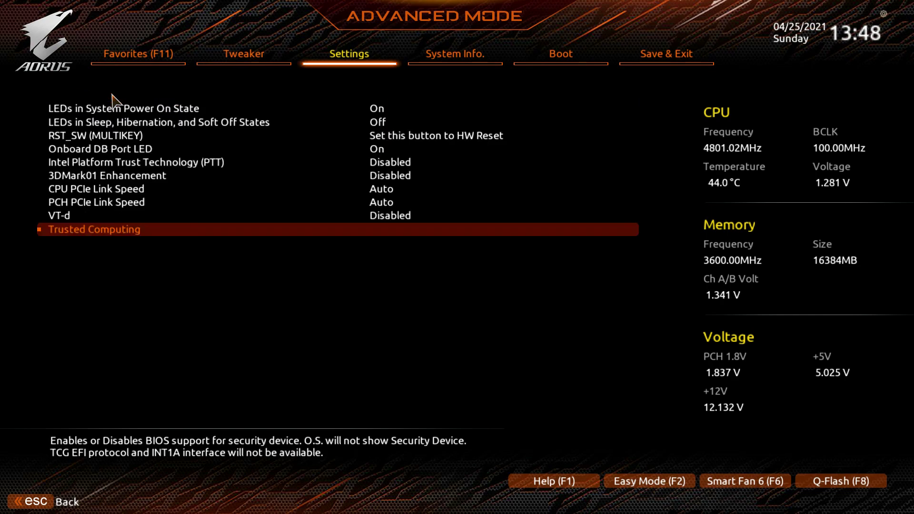
pyautogui.press('Escape')
# View the case open status and voltage readings in PC Health Status, and return to the Settings list
pyautogui.press('Down')
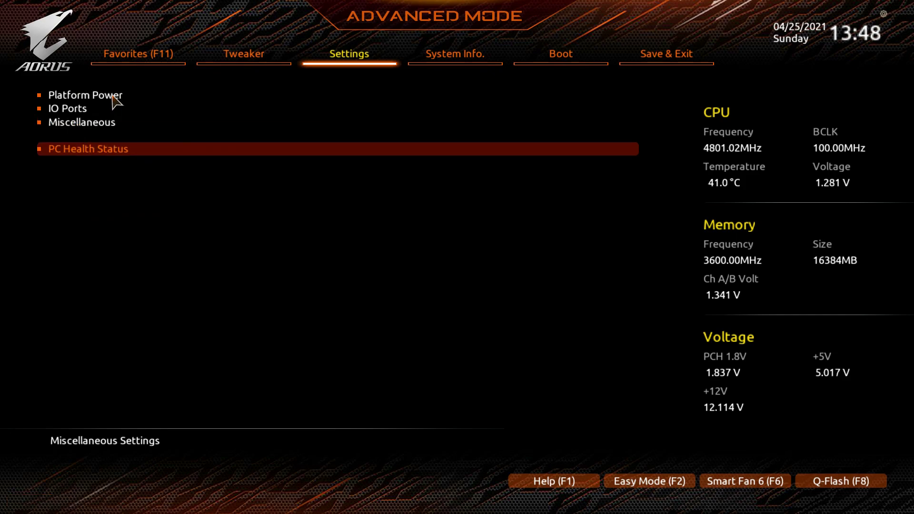
pyautogui.press('Return')
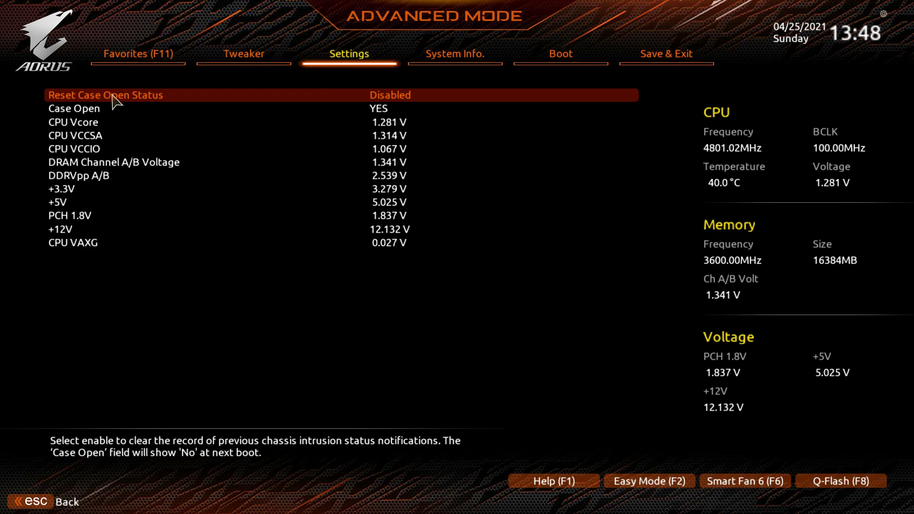
pyautogui.press('Escape')
# Show the System Info. page, and view the PCIE and M.2 slots in Plug in Devices Info
pyautogui.press('Right')
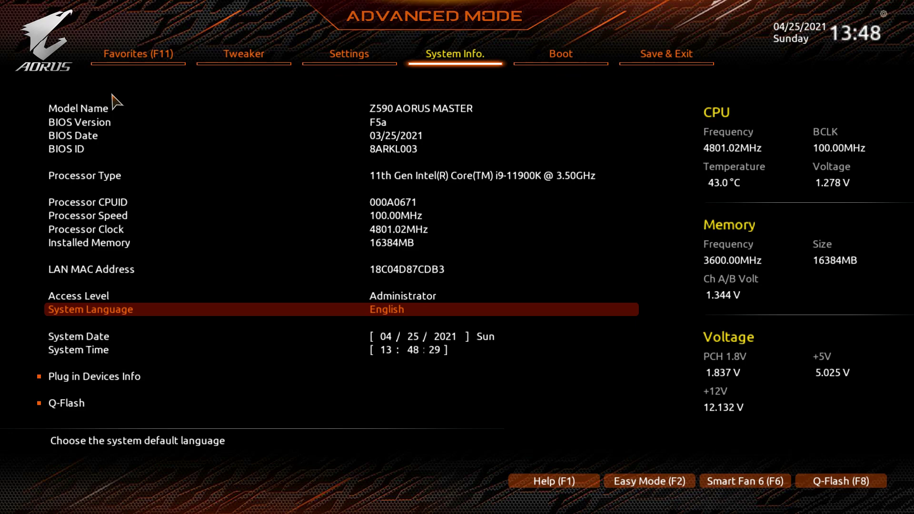
pyautogui.press('Down')
pyautogui.press('Down')
pyautogui.press('Down')
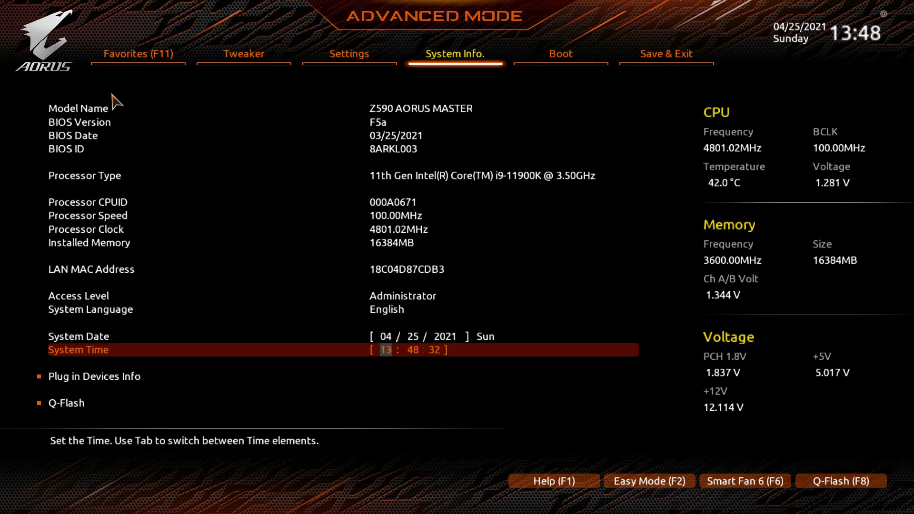
pyautogui.press('Return')
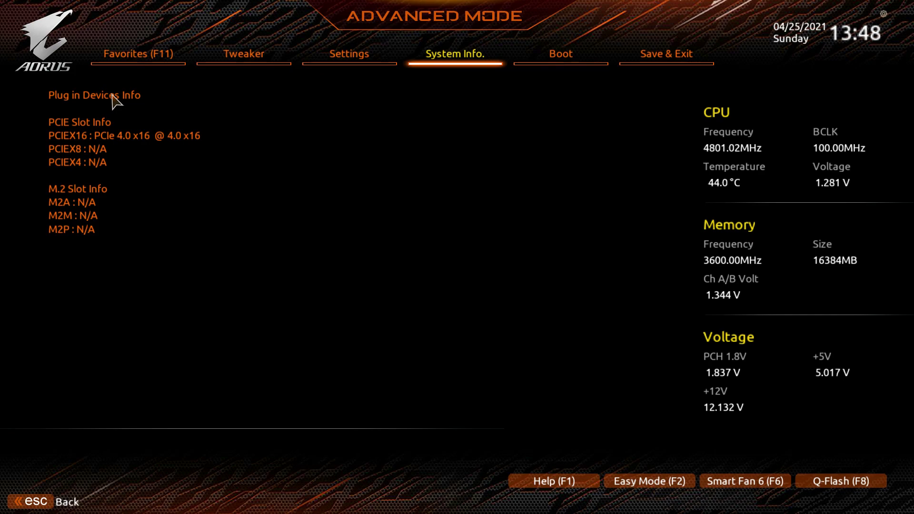
pyautogui.press('Escape')
# View the Update BIOS and Save BIOS options in the Q-Flash utility, and return to System Info
pyautogui.press('Down')
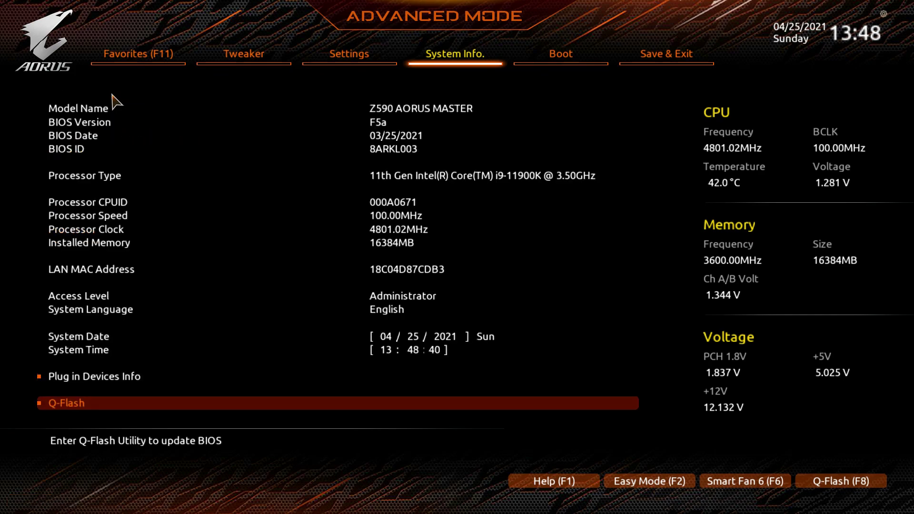
pyautogui.press('Return')
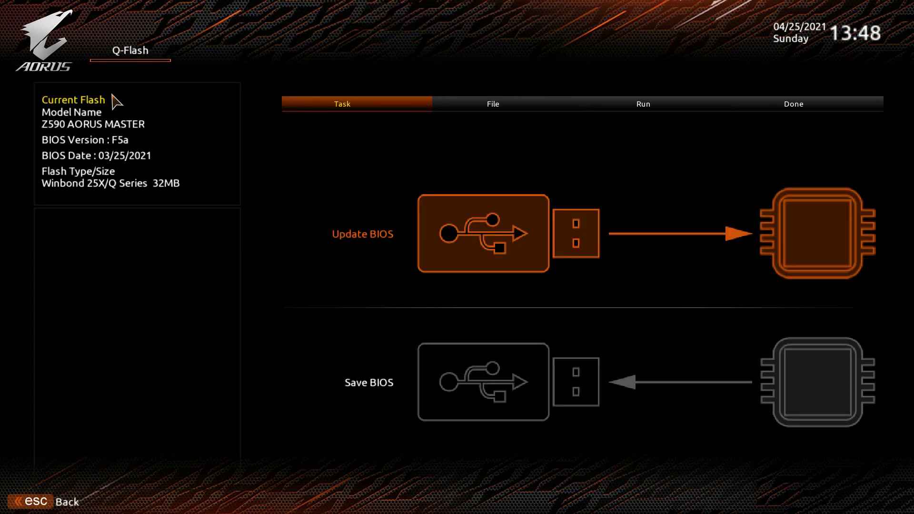
pyautogui.press('Escape')
# Show the Boot page, and look through the entries from Bootup NumLock State to Preferred Operating Mode
pyautogui.press('Right')
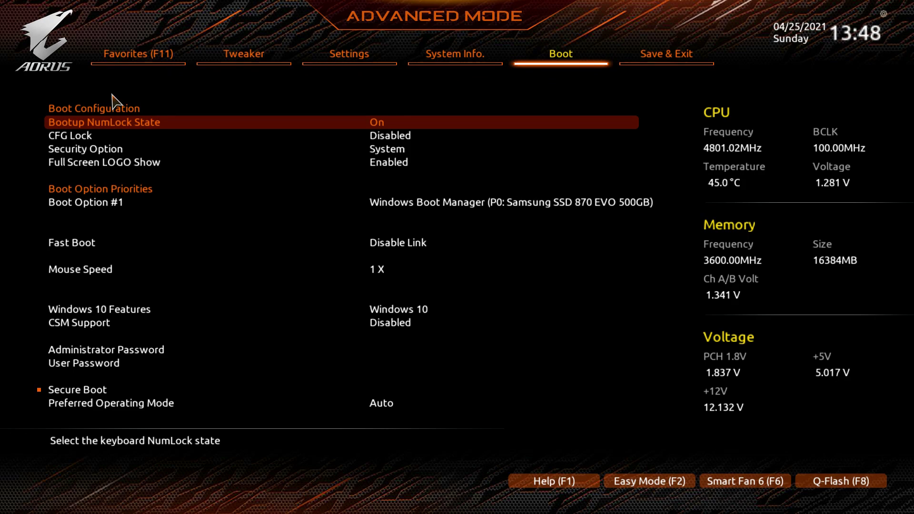
pyautogui.press('Down')
pyautogui.press('Down')
pyautogui.press('Down')
pyautogui.press('Down')
pyautogui.press('Down')
pyautogui.press('Down')
pyautogui.press('Down')
pyautogui.press('Down')
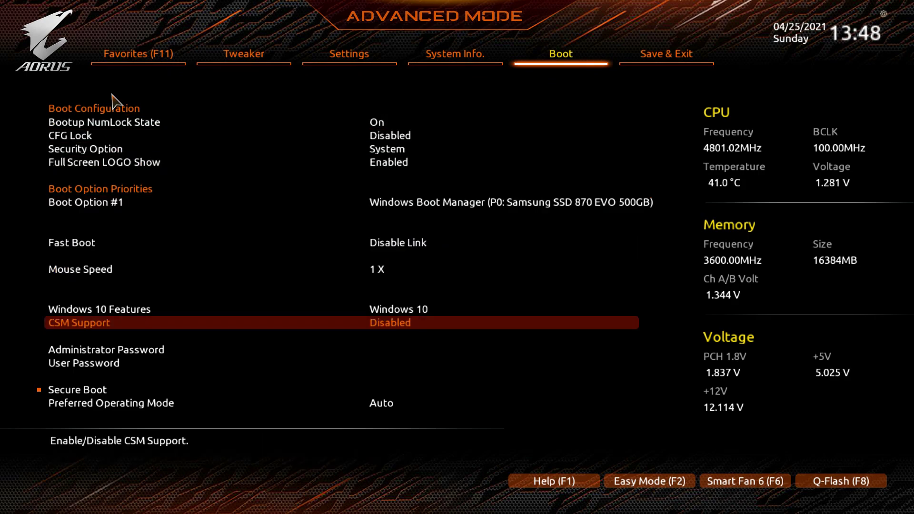
pyautogui.press('Down')
pyautogui.press('Down')
pyautogui.press('Down')
pyautogui.press('Down')
pyautogui.press('Down')
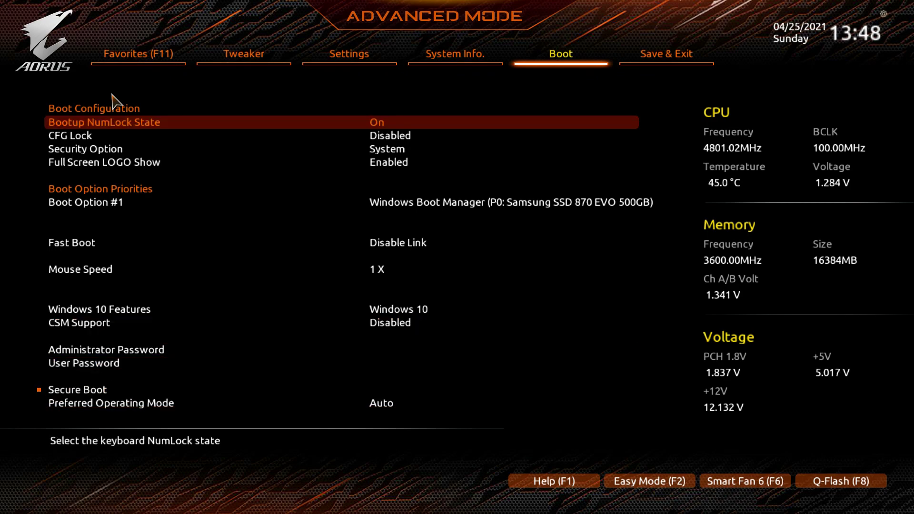
# Show the Save & Exit page, and look through its entries down to the Boot Override device
pyautogui.press('Right')
pyautogui.press('Left')
pyautogui.press('Right')
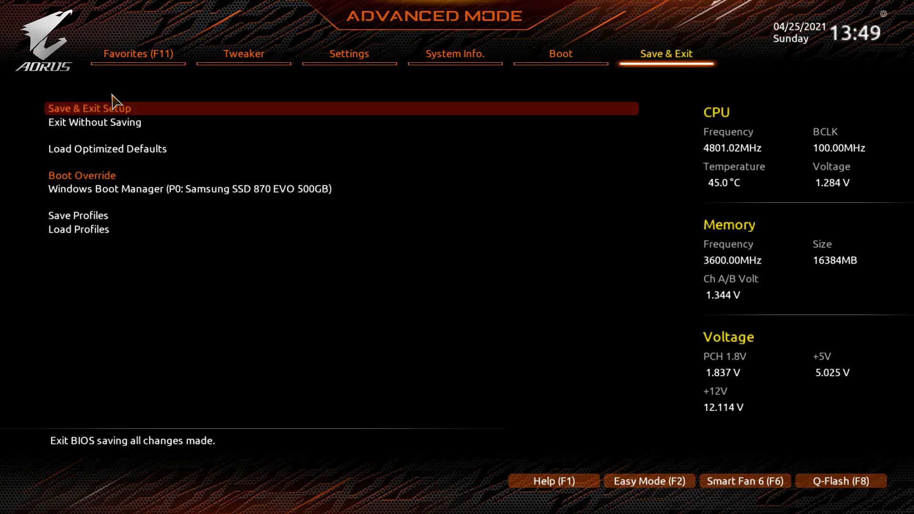
pyautogui.press('Down')
pyautogui.press('Down')
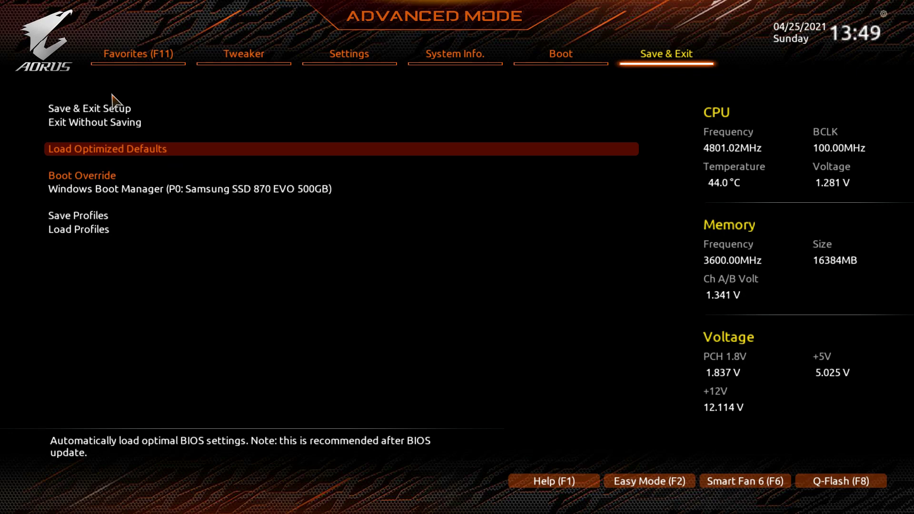
pyautogui.press('Down')
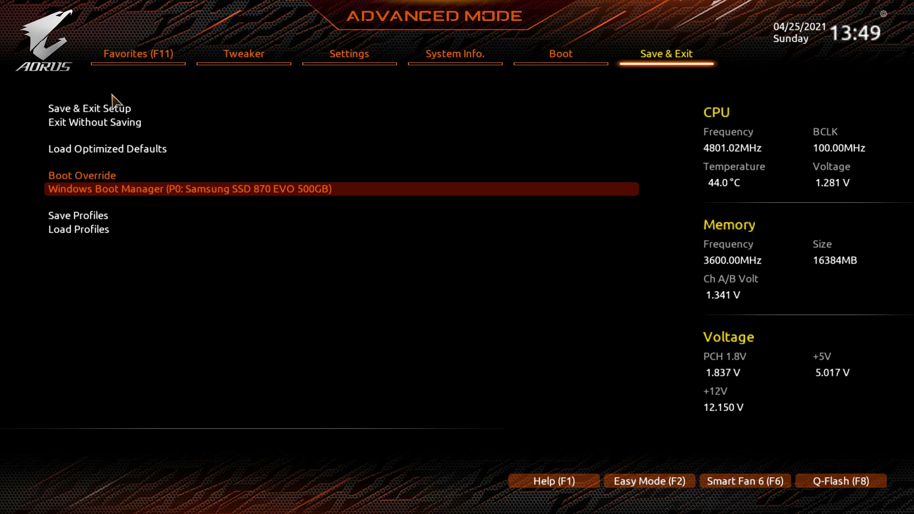
pyautogui.press('Up')
pyautogui.press('Down')
# Go back to the Settings page, and review the Last Modified list in the Save & Exit Setup confirmation
pyautogui.press('Left')
pyautogui.press('Left')
pyautogui.press('Left')
pyautogui.press('Left')
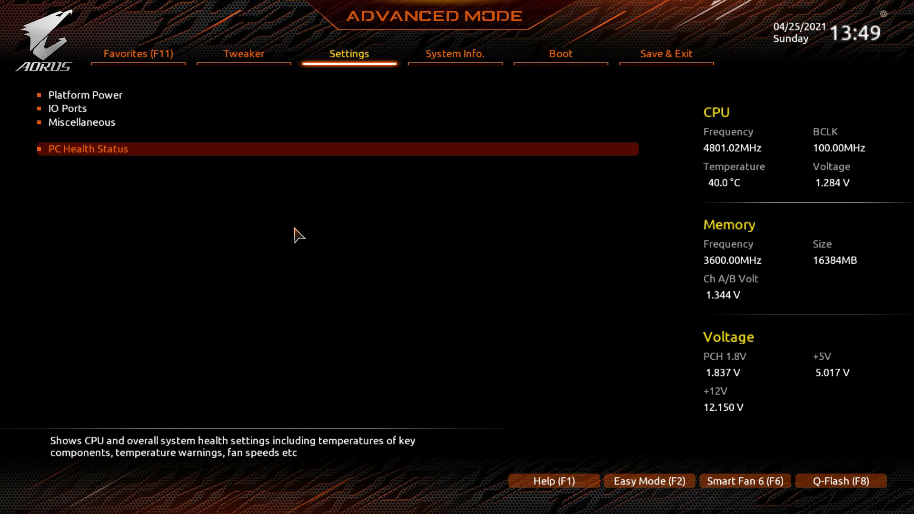
pyautogui.press('Right')
pyautogui.press('F10')
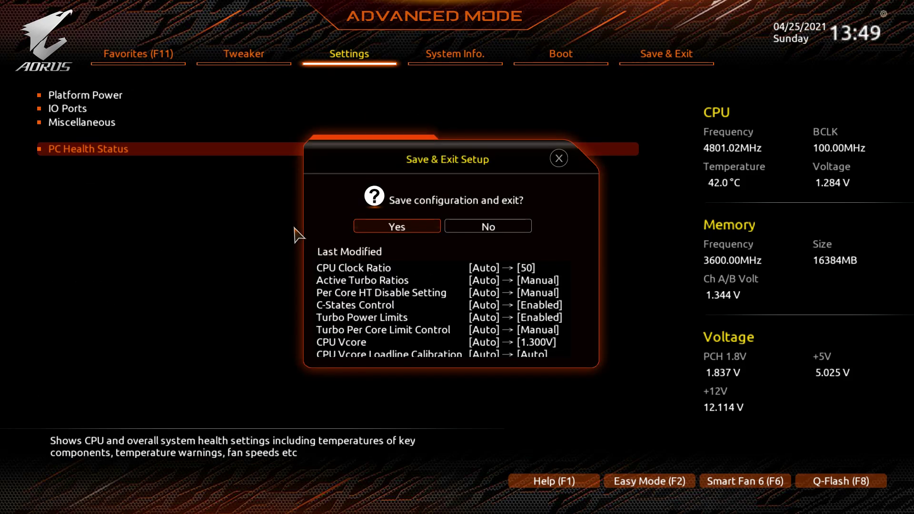
pyautogui.scroll(-1, 398, 297)
pyautogui.scroll(1, 398, 296)
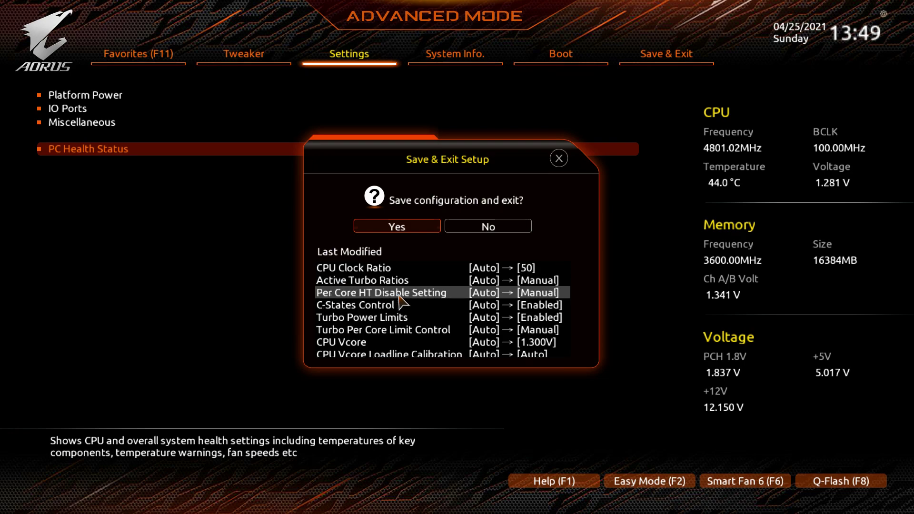
pyautogui.scroll(-1, 399, 298)
pyautogui.scroll(1, 399, 298)
pyautogui.scroll(-1, 399, 298)
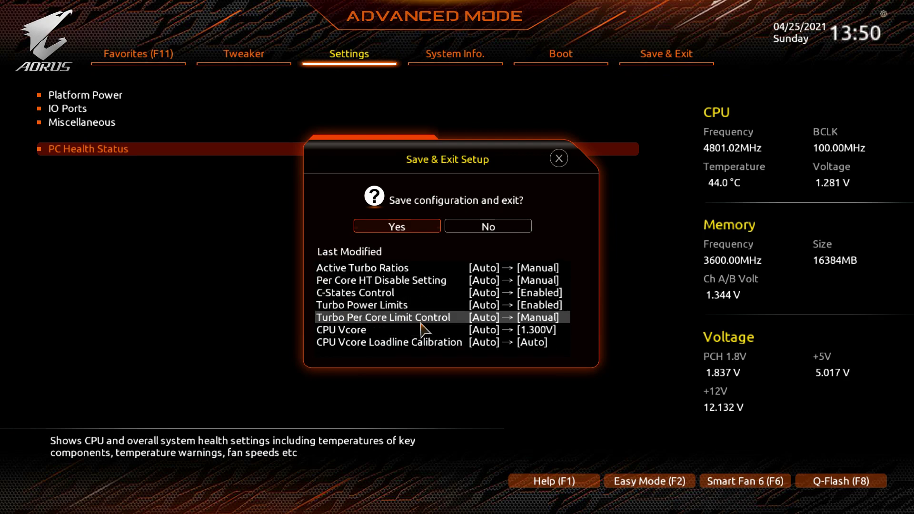
pyautogui.scroll(1, 457, 333)
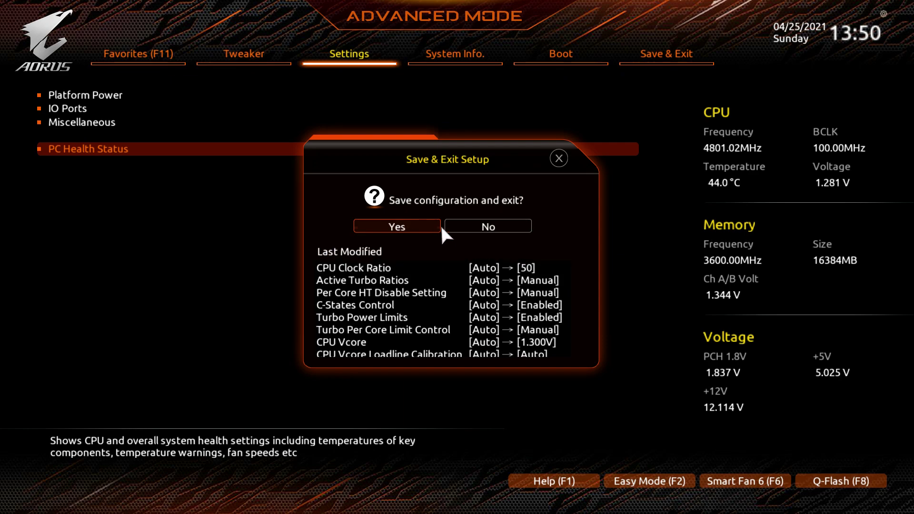
# Close the Save & Exit Setup confirmation without saving, and switch the BIOS to Easy Mode
pyautogui.click(558, 159)
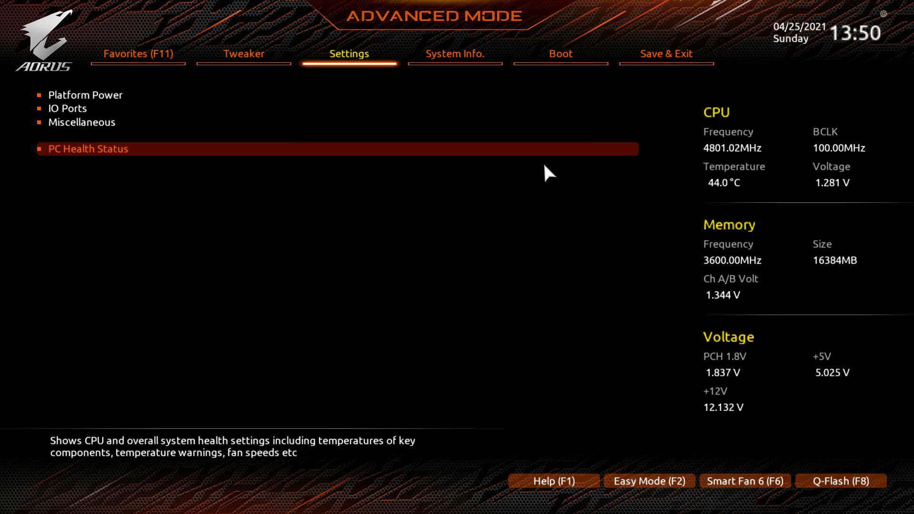
pyautogui.press('F2')
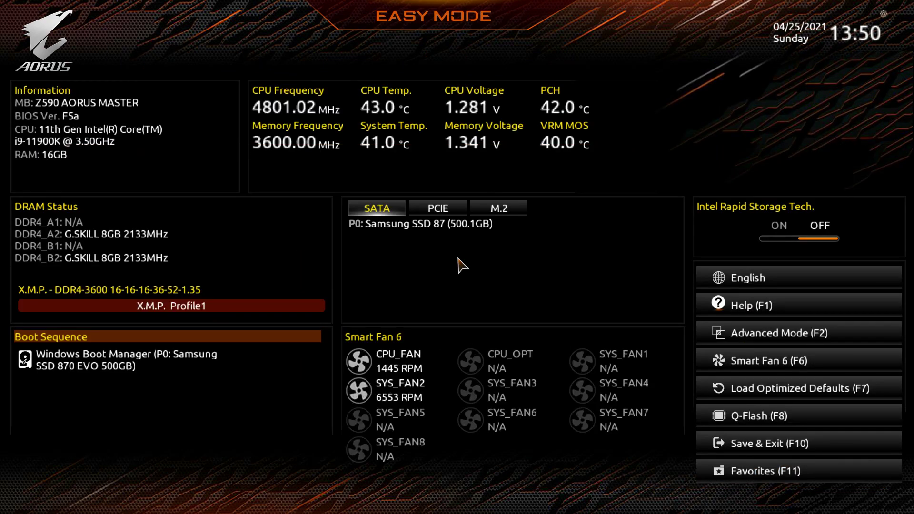